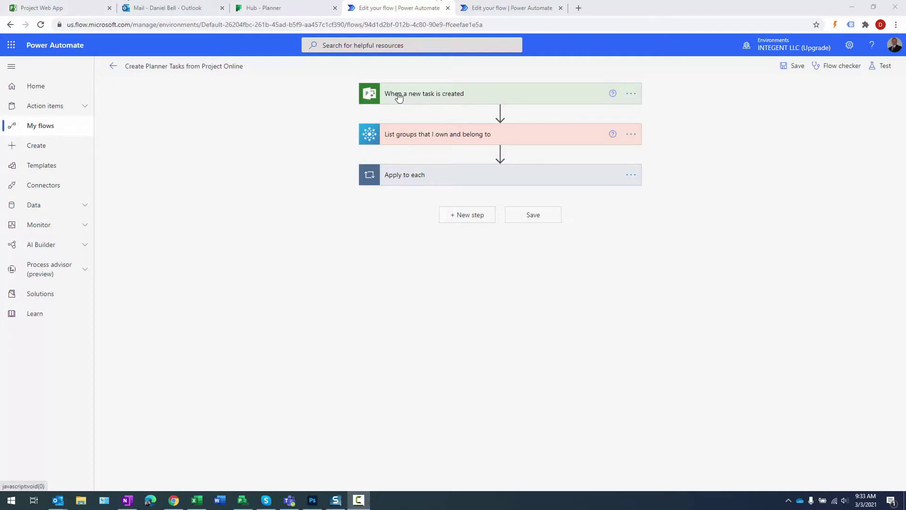
Inspect the new-task trigger's Root Site URL, then expand the Apply to each loop over groups.
left_click(434, 94)
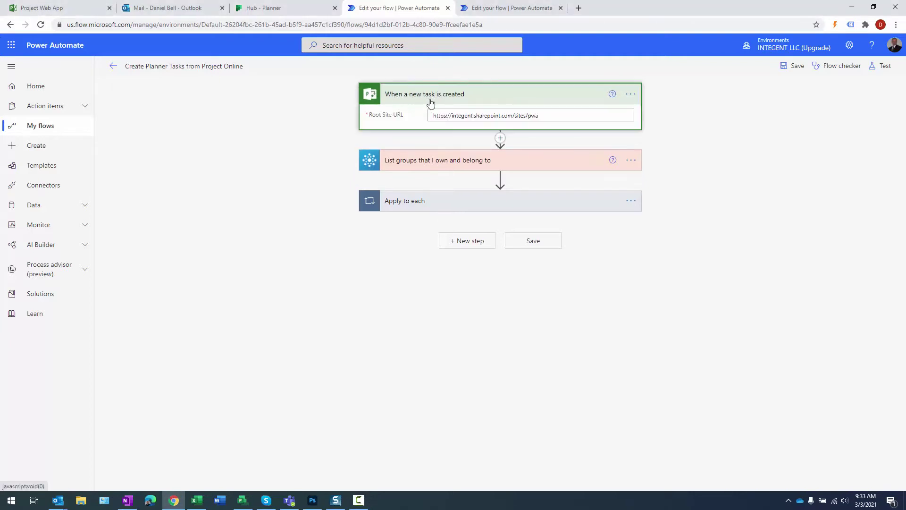
left_click(427, 98)
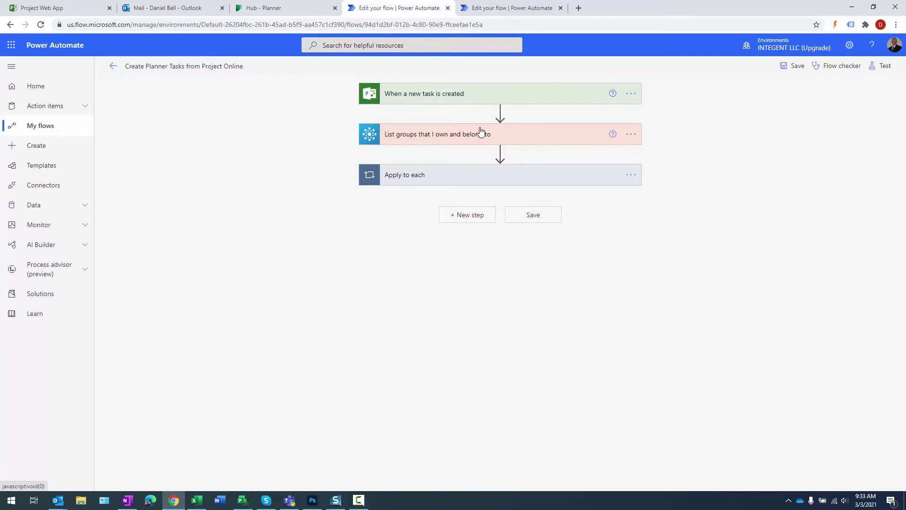
left_click(466, 175)
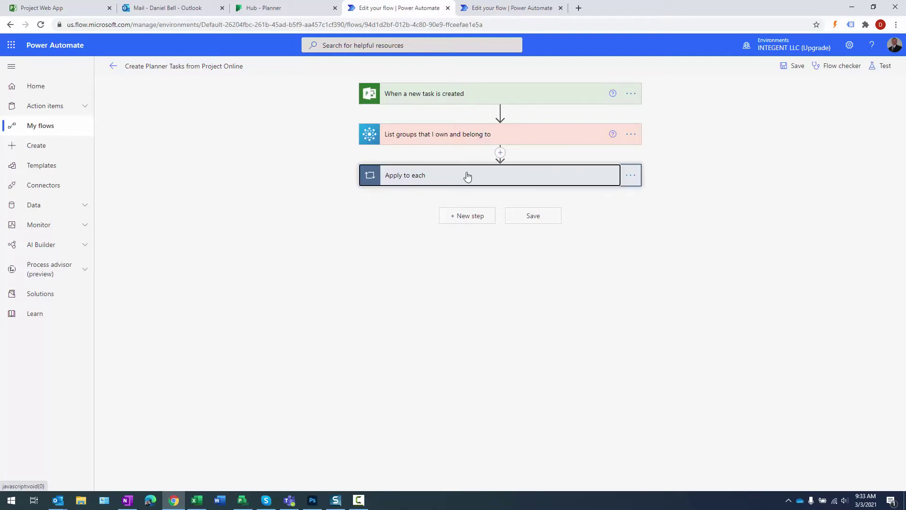
Expand the Condition, review List plans for a group's Group Id, and expand Apply to each 2.
left_click(425, 236)
scroll(238, 257, "down", 1)
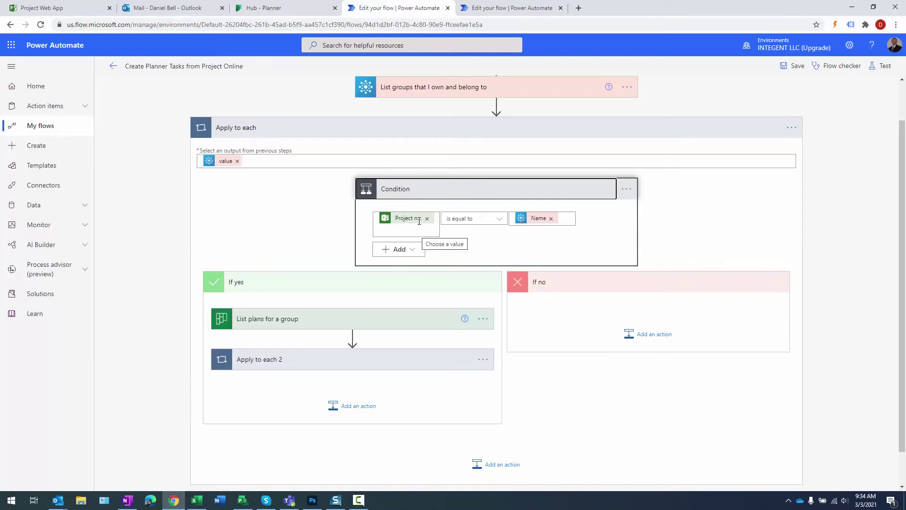
scroll(406, 224, "down", 2)
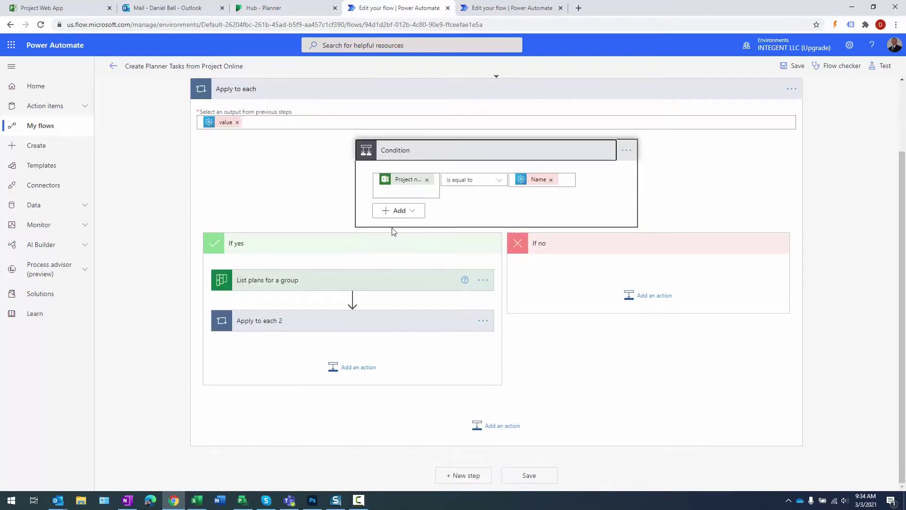
left_click(338, 281)
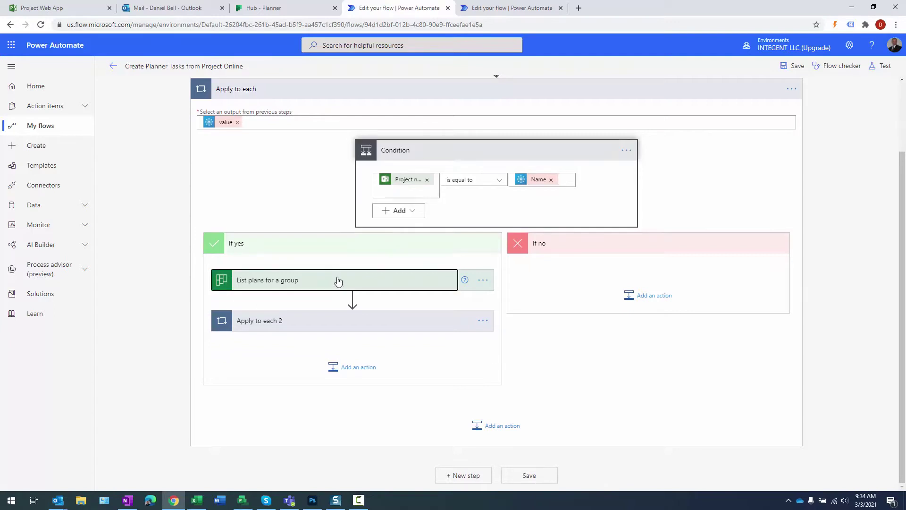
scroll(312, 273, "down", 1)
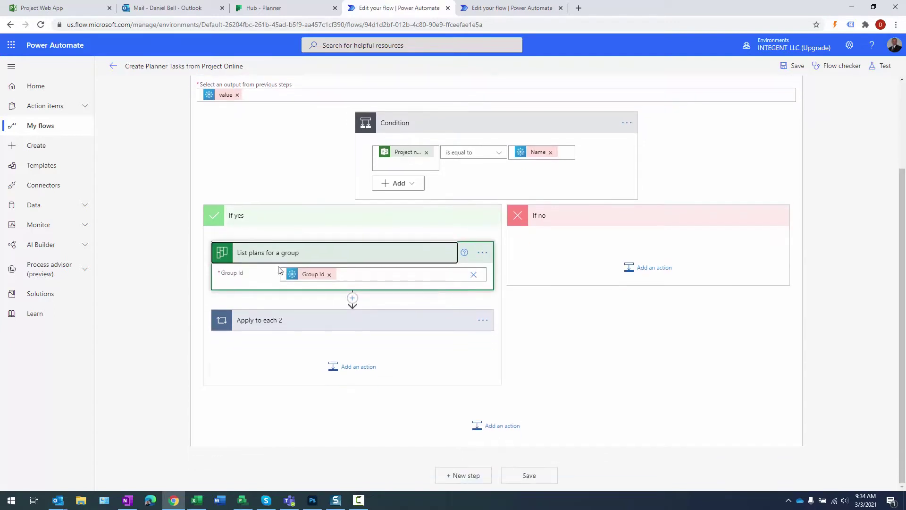
left_click(348, 256)
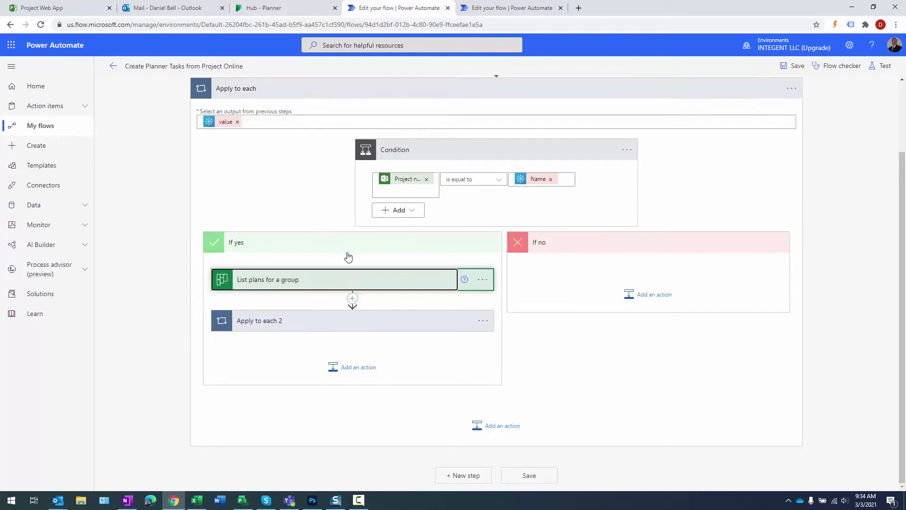
left_click(339, 319)
scroll(338, 314, "down", 2)
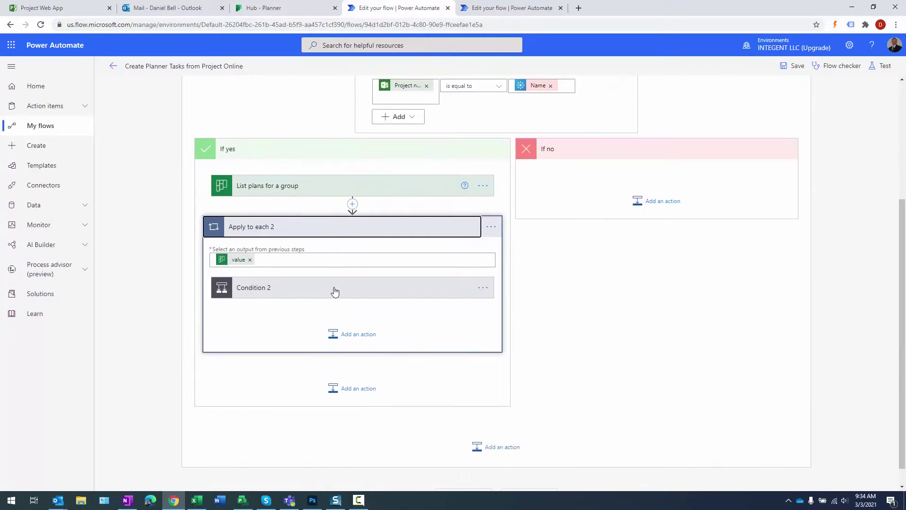
Expand Condition 2 and its Create a task step to see Group Id, Plan Id, Task name and date fields.
left_click(334, 289)
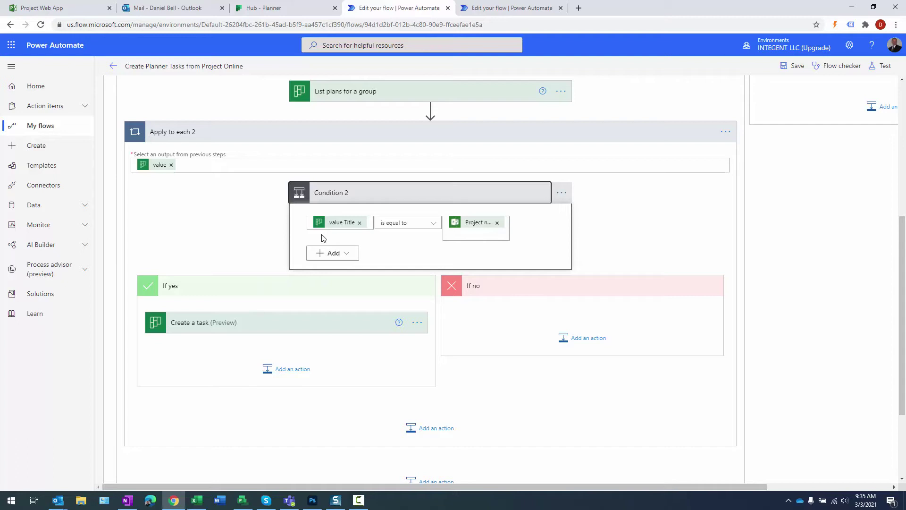
left_click(273, 324)
scroll(410, 360, "down", 2)
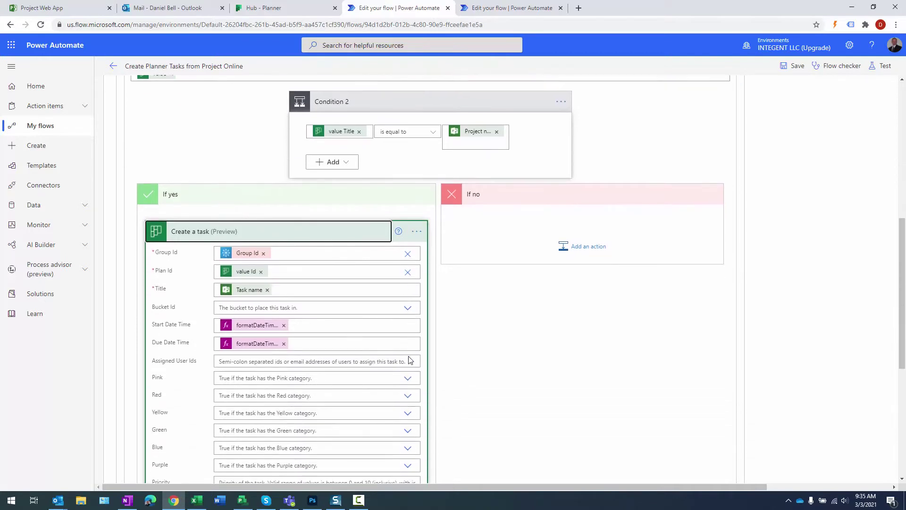
scroll(409, 360, "down", 3)
scroll(408, 360, "up", 1)
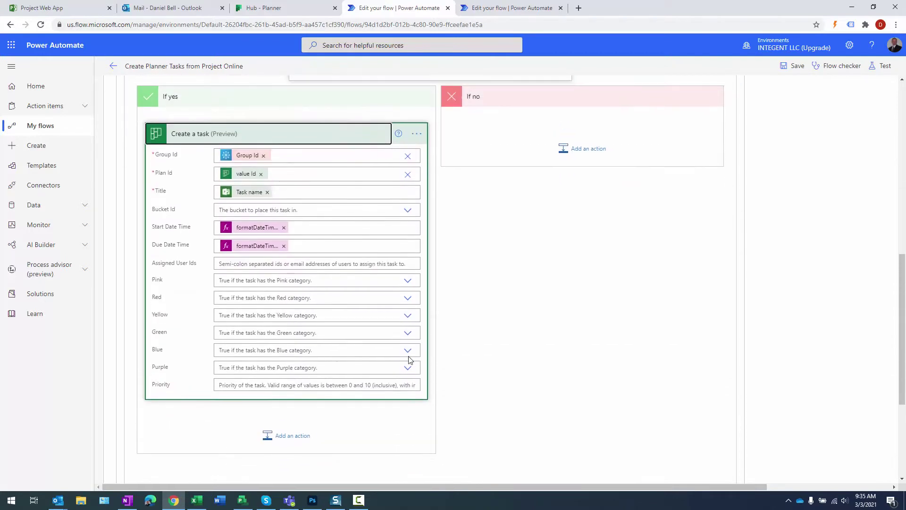
Review the Start Date Time formatDateTime expression without changes, then collapse the Create a task step.
left_click(243, 231)
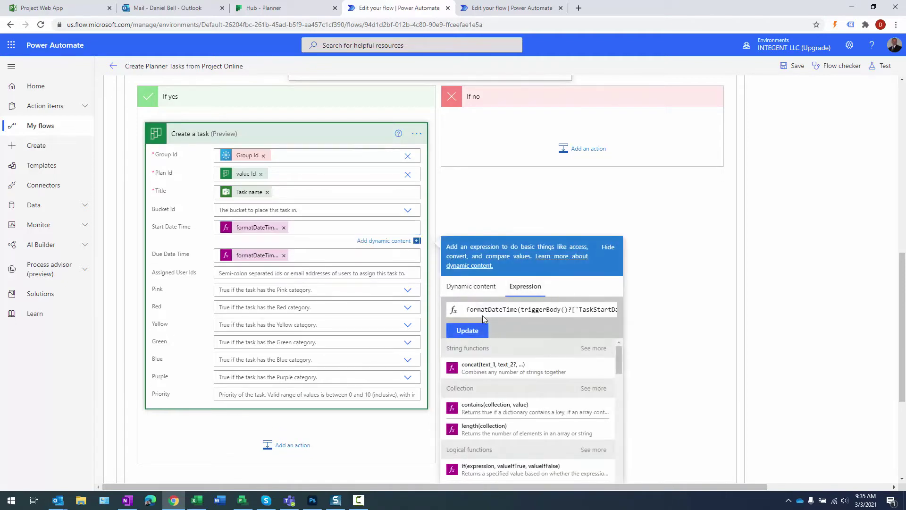
left_click(574, 315)
key("End")
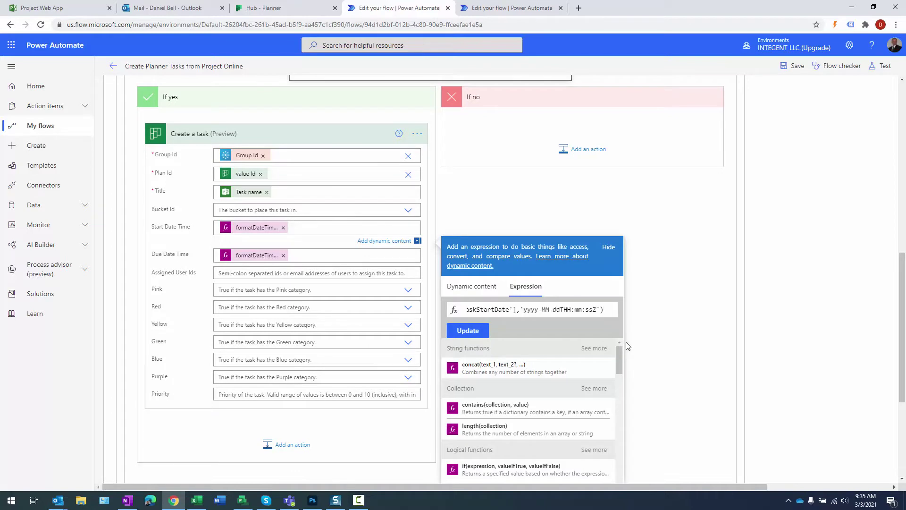
key("Home")
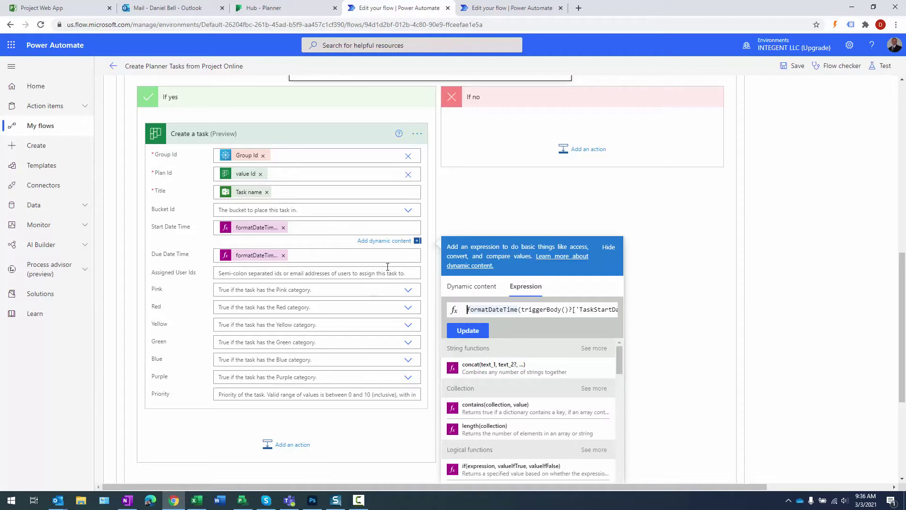
left_click(194, 229)
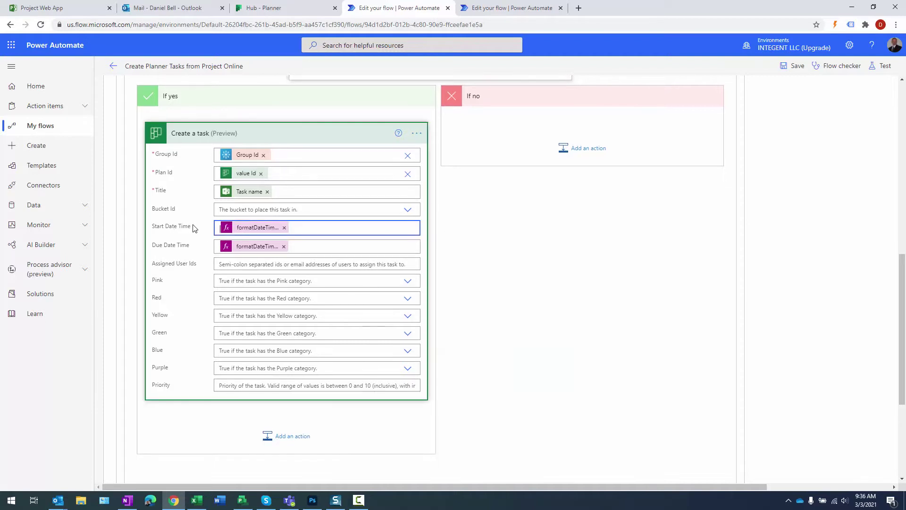
left_click(198, 137)
scroll(307, 236, "up", 2)
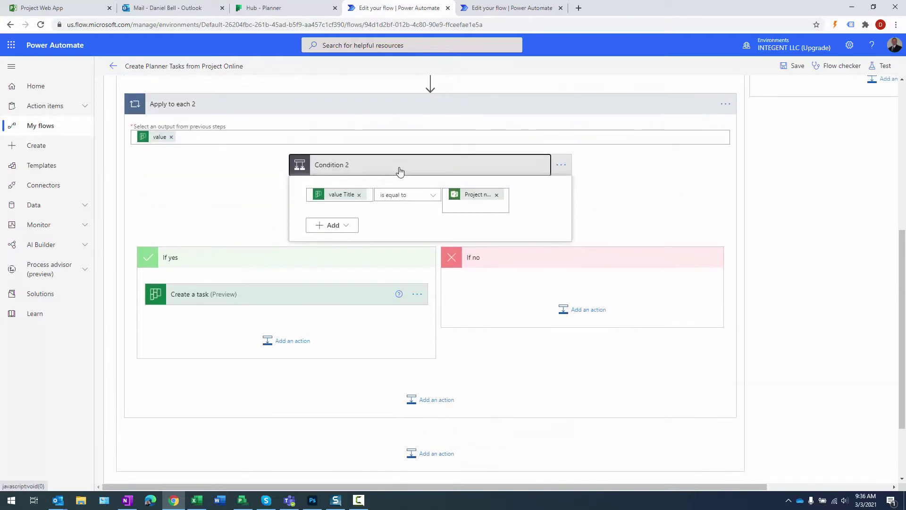
Collapse Condition 2 and the outer Apply to each loop, then switch to the Create MS Teams site flow tab.
left_click(400, 171)
scroll(387, 198, "up", 10)
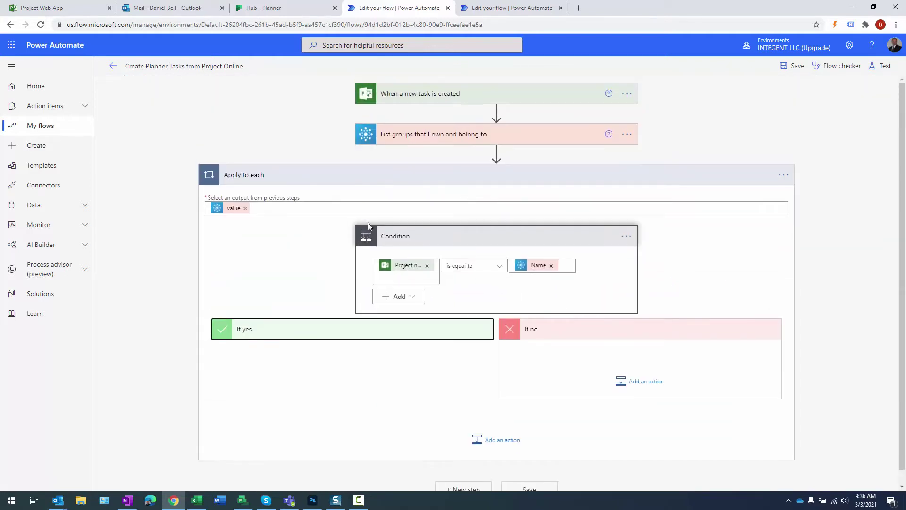
left_click(377, 180)
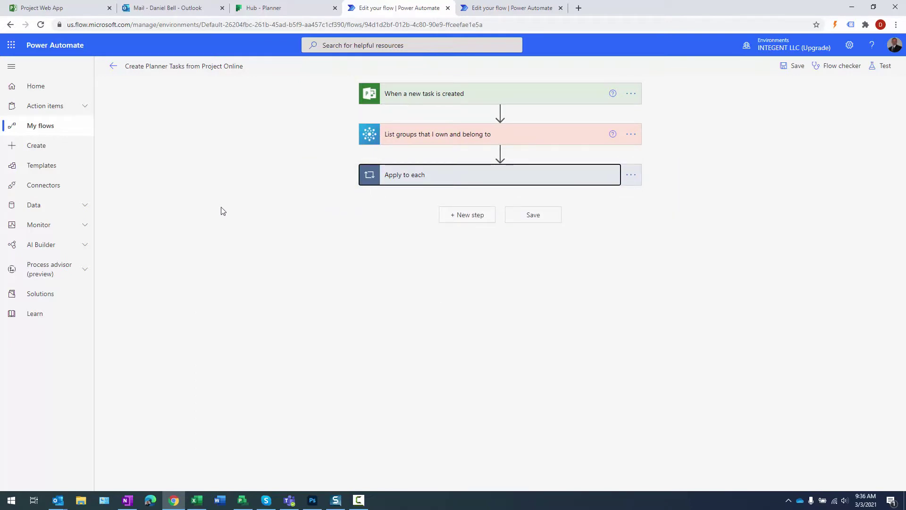
left_click(505, 10)
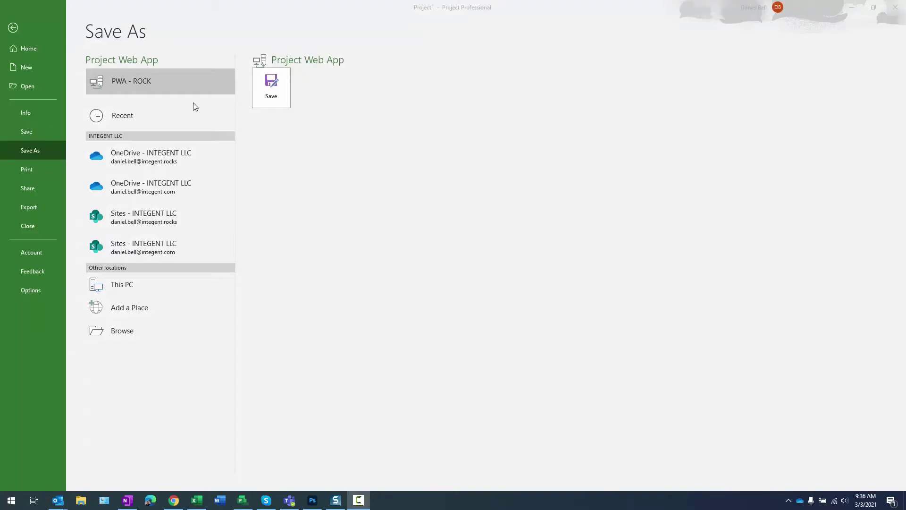
Save A102 - Demo project to Project Web App PWA - ROCK.
left_click(12, 28)
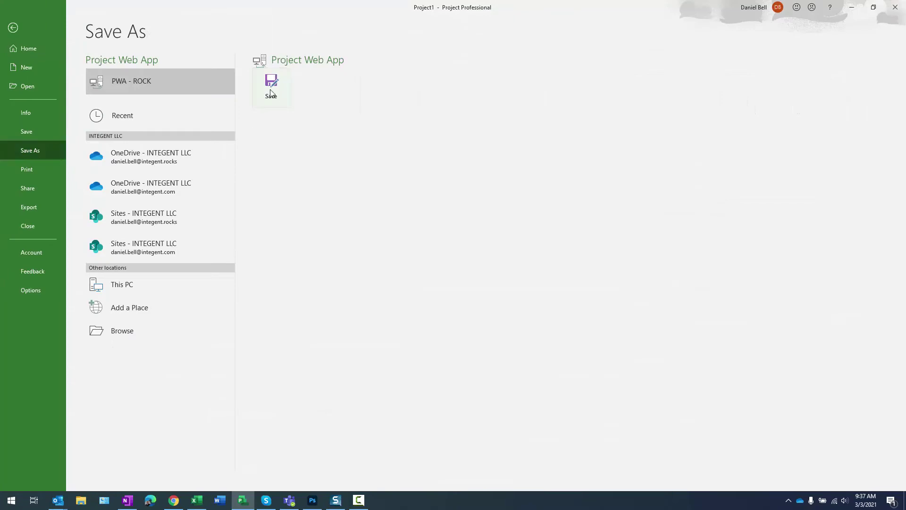
left_click(271, 90)
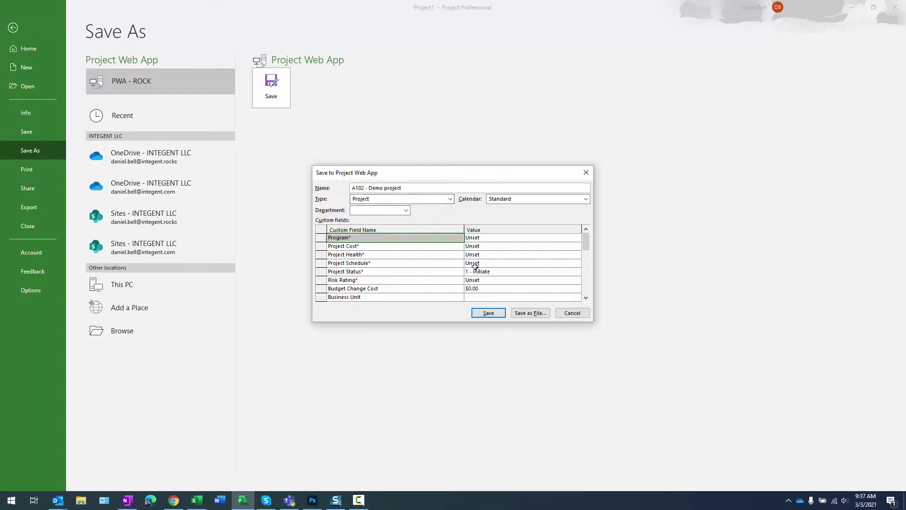
left_click(488, 313)
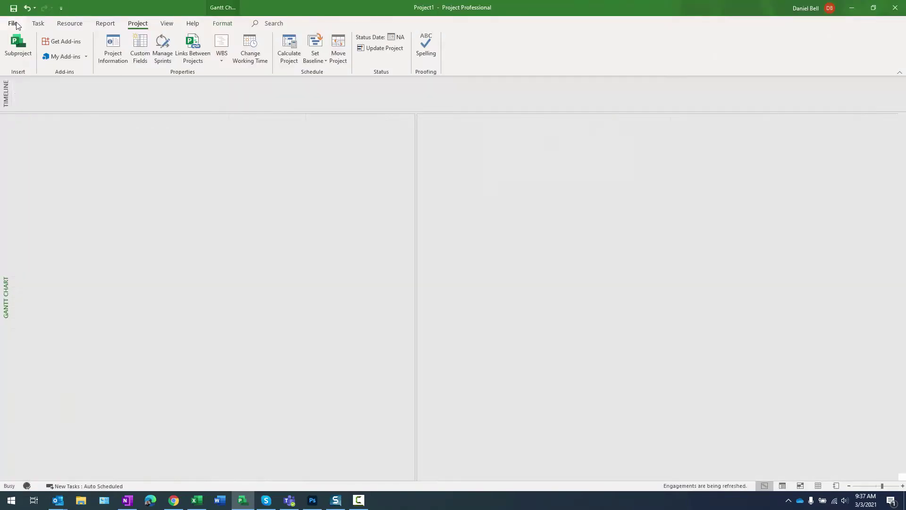
Publish the project to the server with a new project site created.
left_click(16, 25)
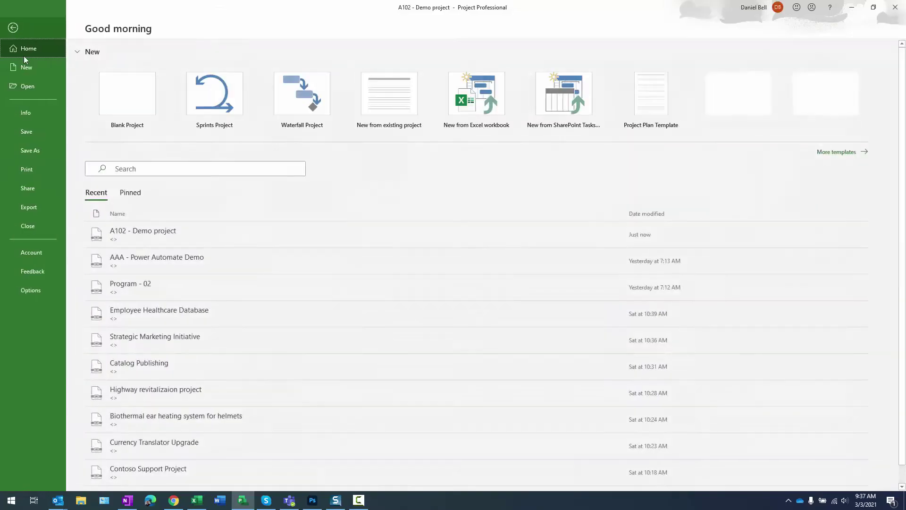
left_click(33, 114)
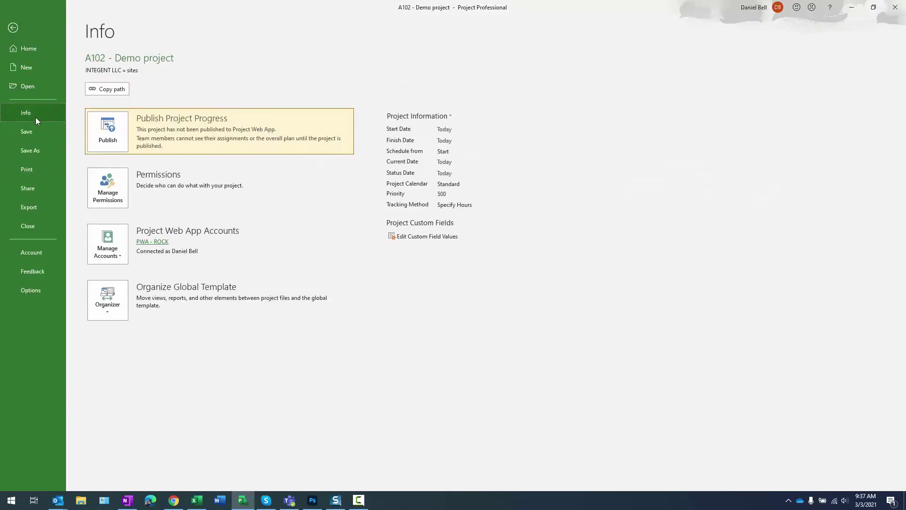
left_click(112, 128)
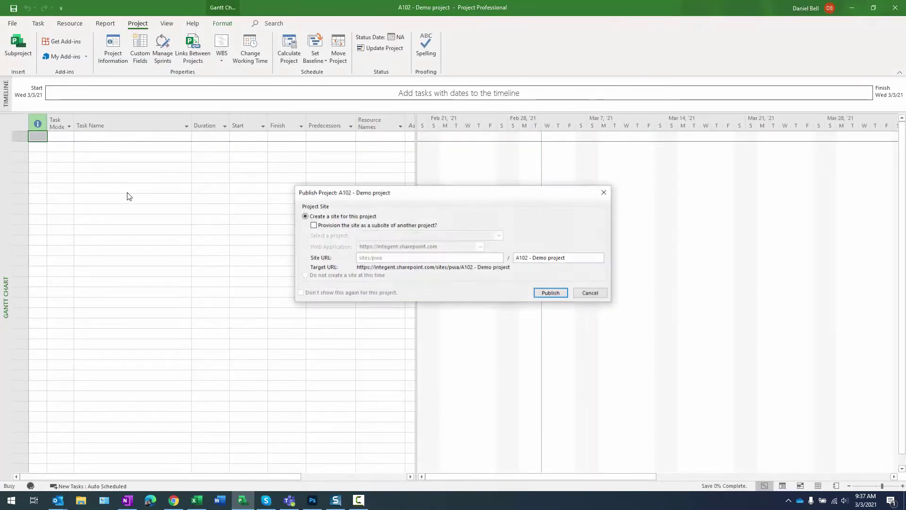
left_click(552, 293)
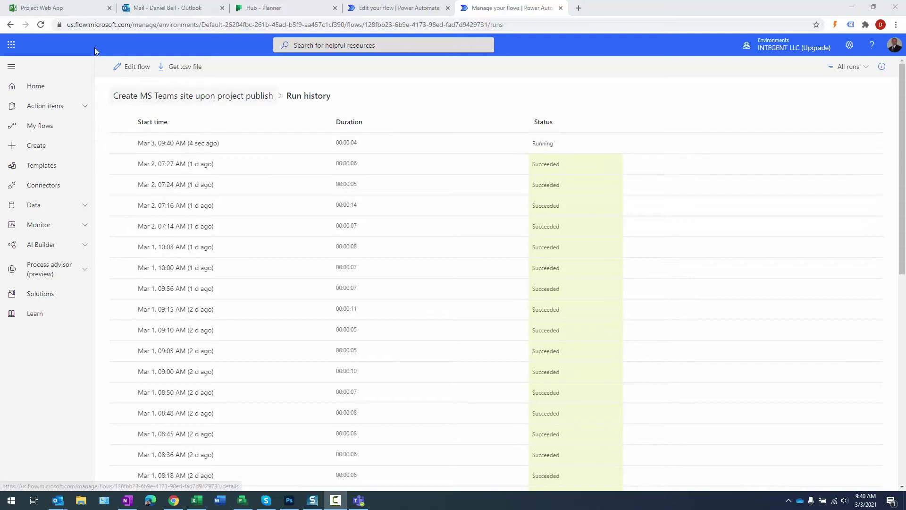
Refresh the run history to confirm the Mar 3 run succeeded, then switch to Microsoft Teams.
left_click(41, 25)
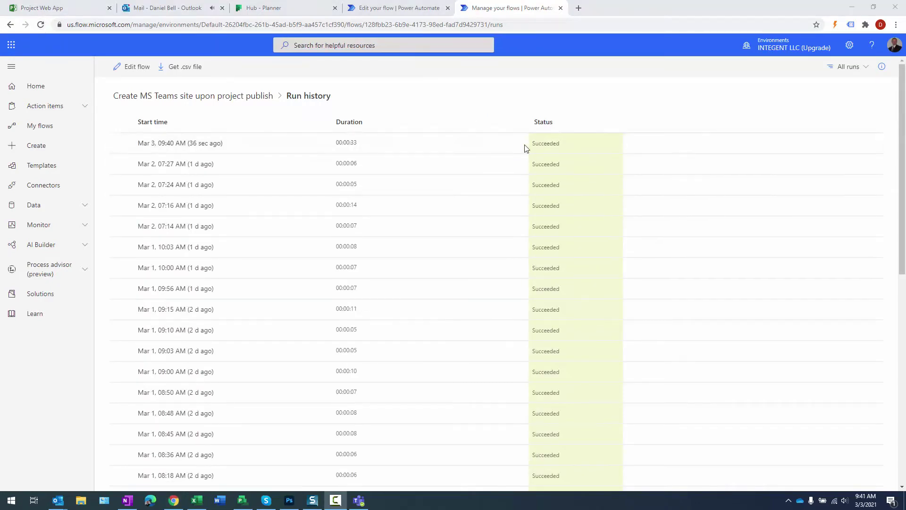
left_click(360, 500)
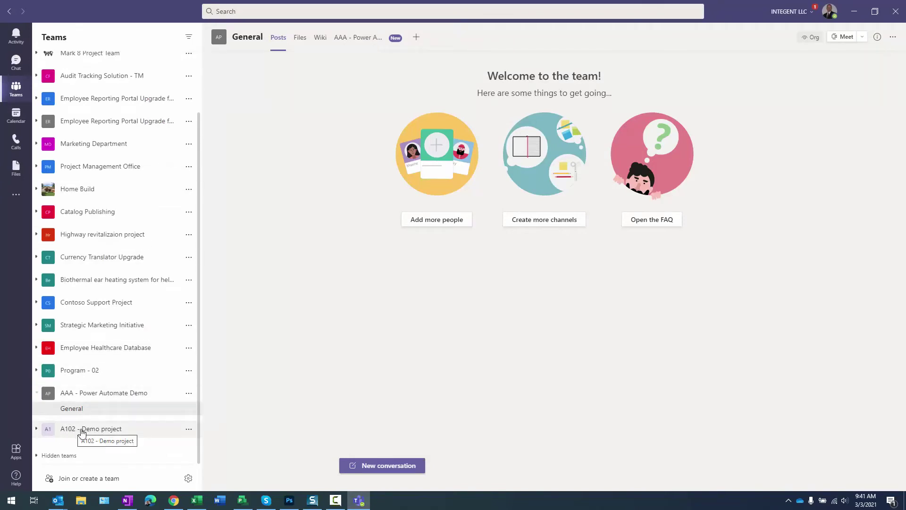
Open the General channel under the A102 - Demo project team.
left_click(85, 430)
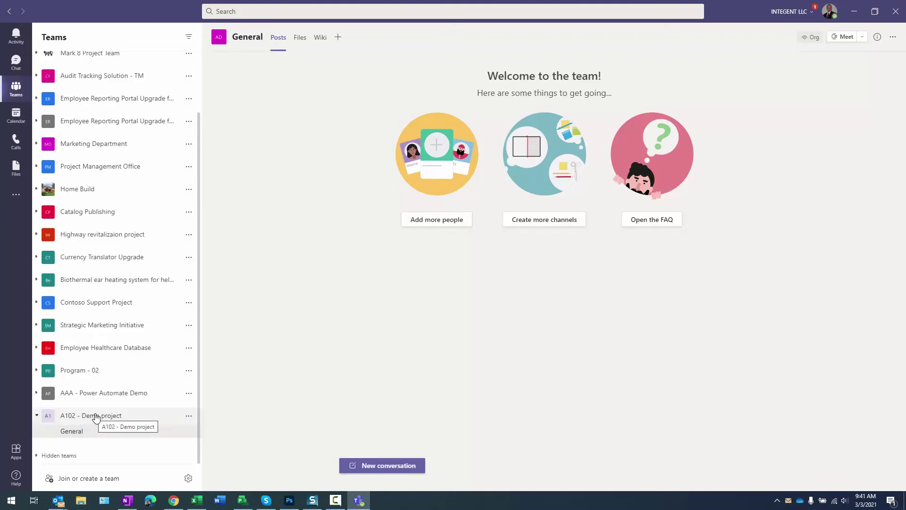
Add a Tasks by Planner and To Do tab named 'A102 - Demo project', without posting to the channel.
left_click(338, 37)
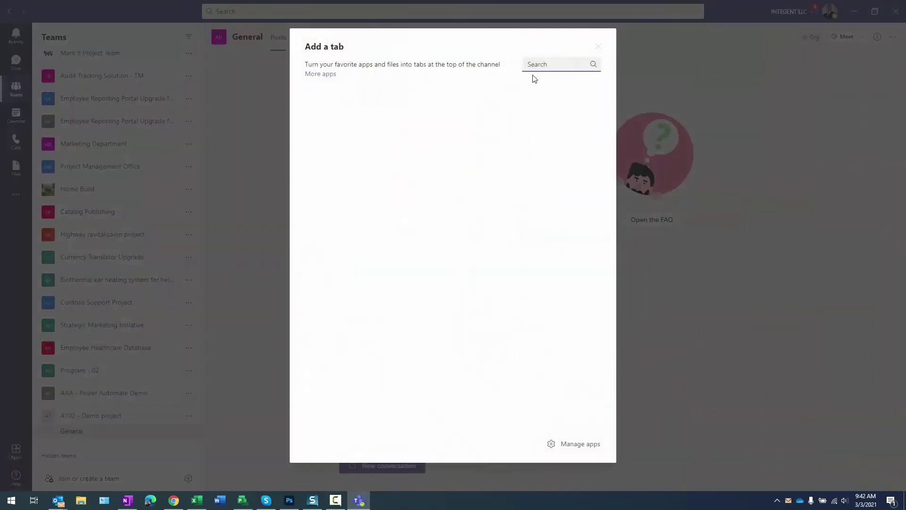
type("tasks")
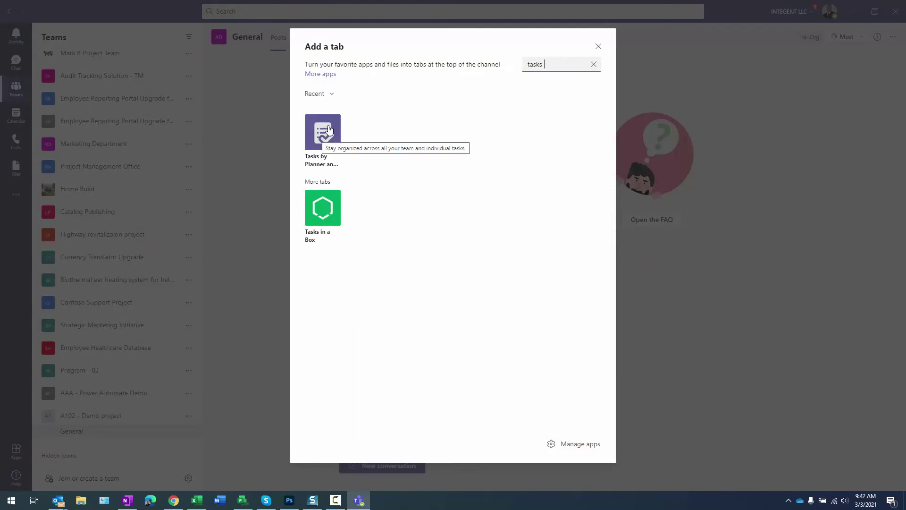
left_click(291, 241)
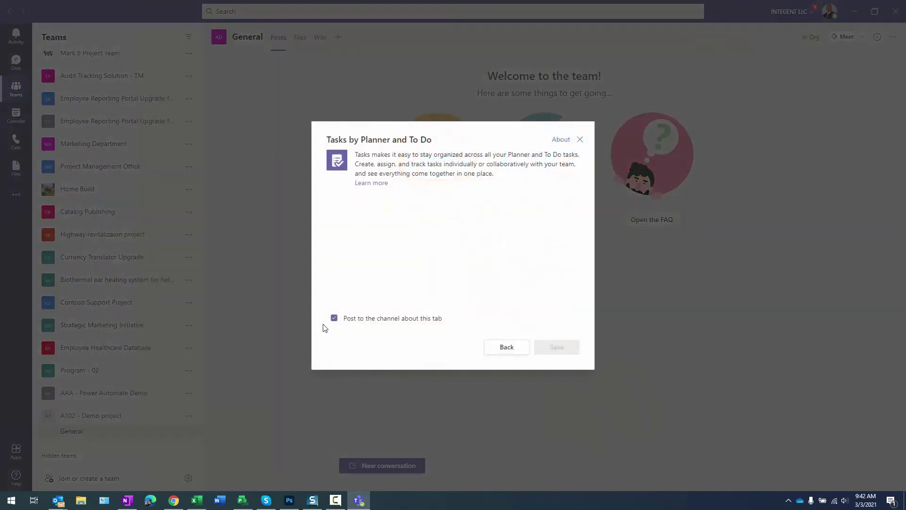
left_click(334, 319)
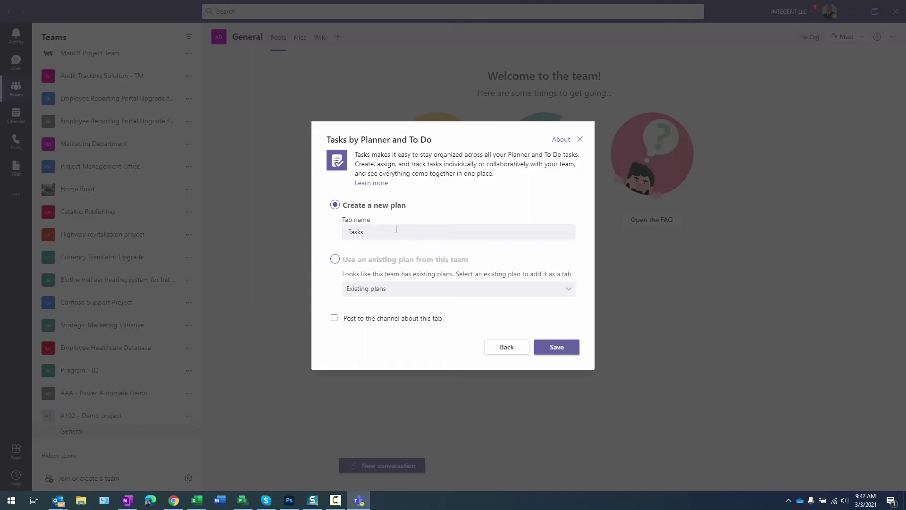
left_click_drag(370, 230, 274, 243)
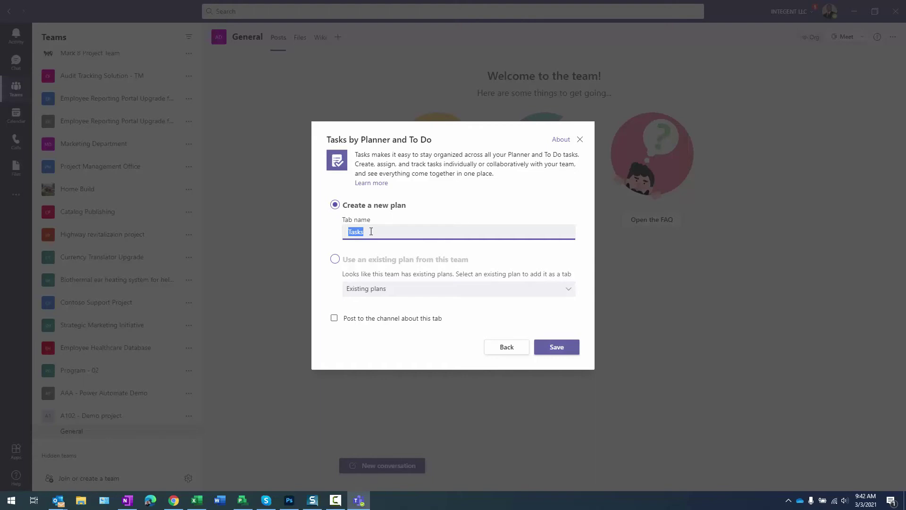
type("A102 - Demo project")
left_click(554, 348)
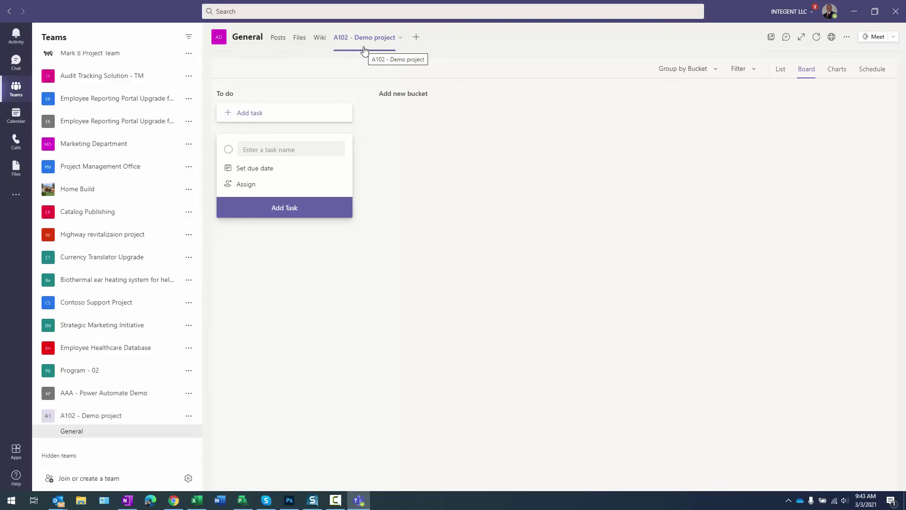
Enter tasks Discovery, Configuration, Validation and Training in Project Professional.
key("alt+Tab")
left_click(158, 135)
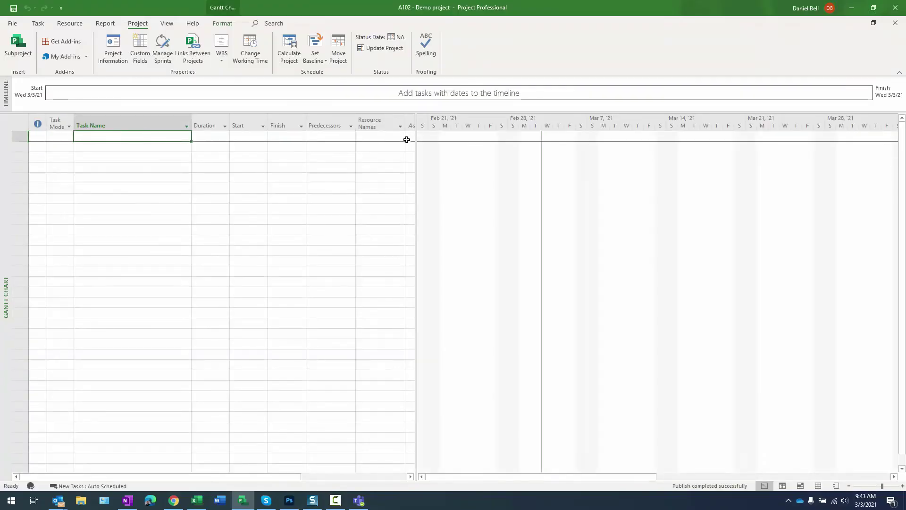
type("Discovery")
key("Return")
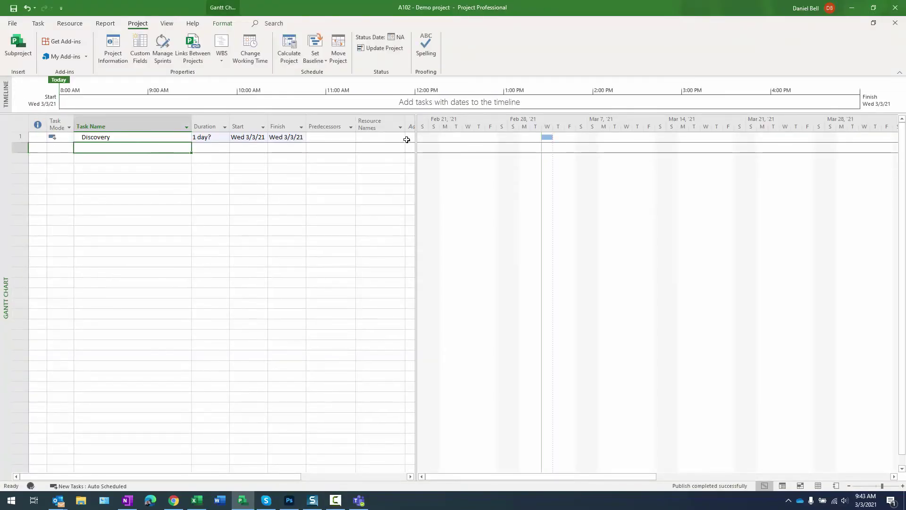
type("Configuration")
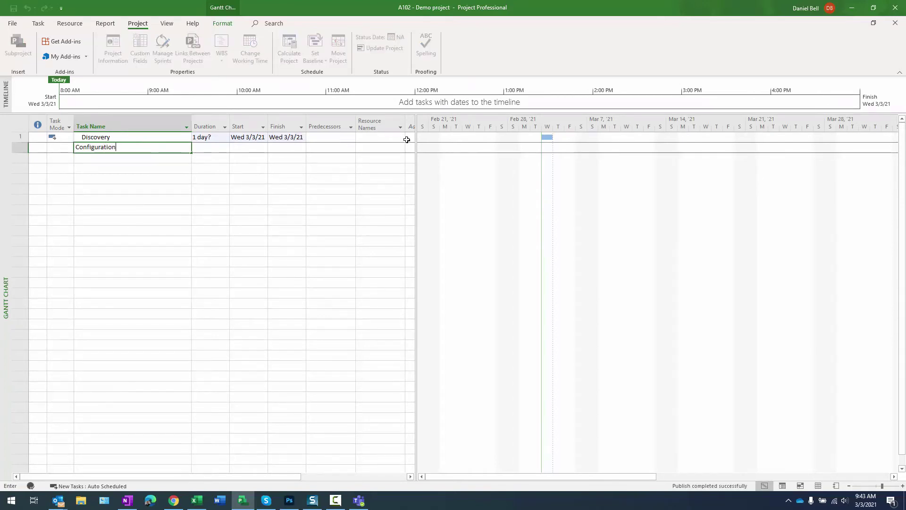
key("Return")
type("Valida")
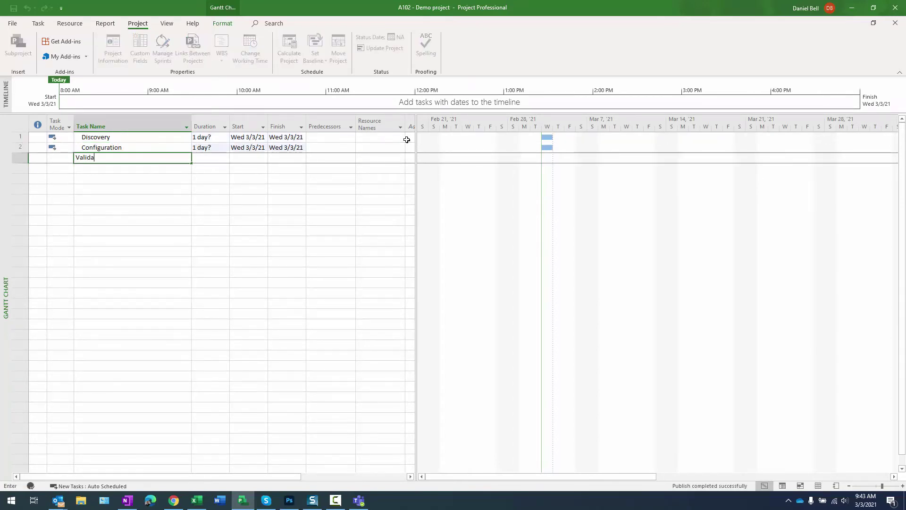
type("tion")
key("Return")
type("Training")
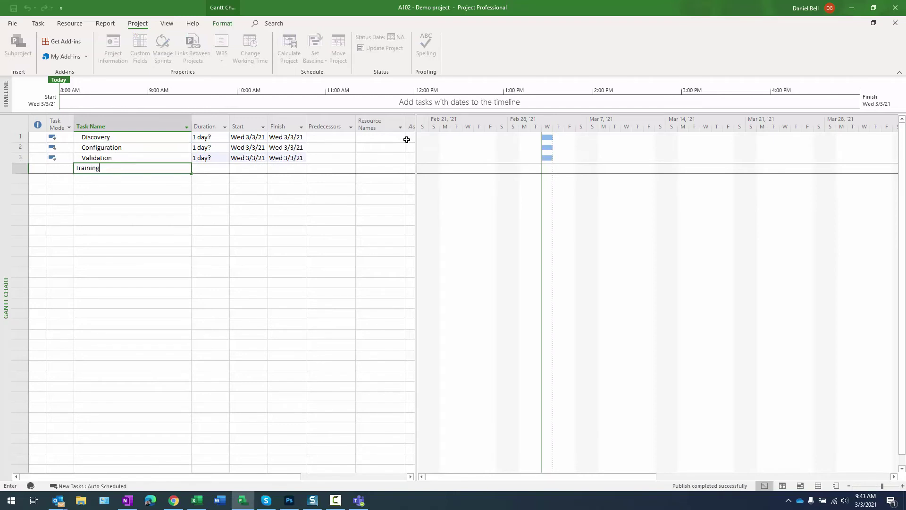
key("Return")
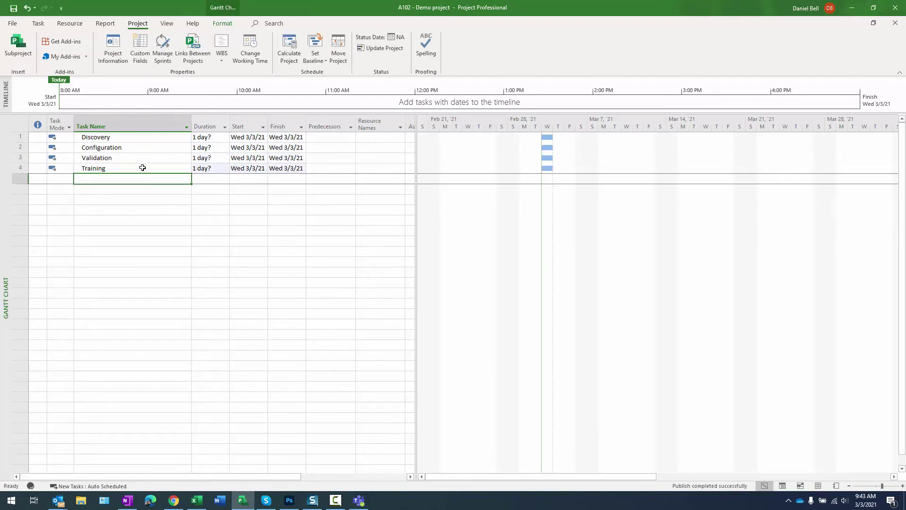
Link the four new tasks in sequence.
left_click(167, 140)
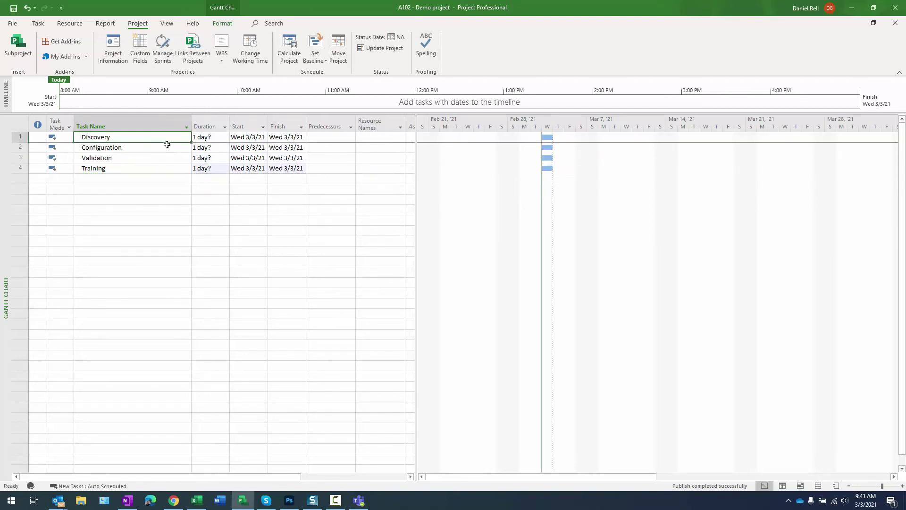
left_click_drag(167, 145, 167, 167)
left_click(37, 23)
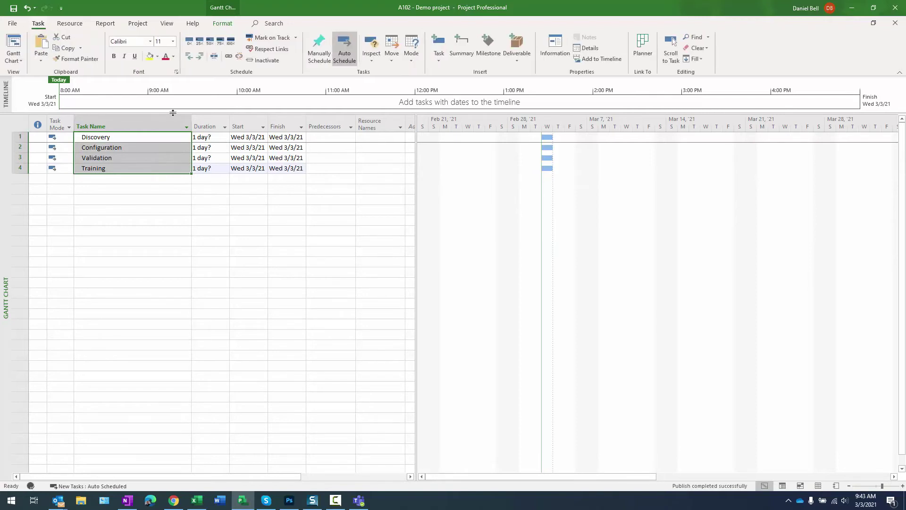
left_click(229, 56)
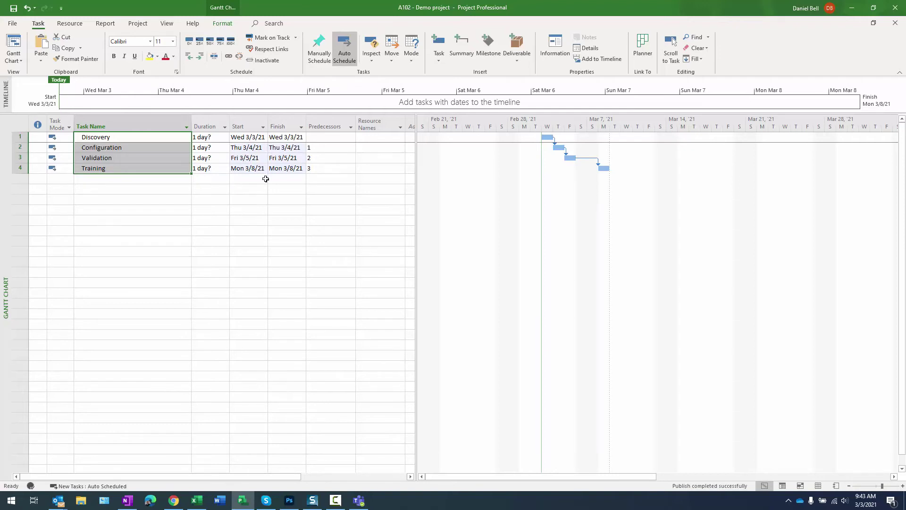
Set the durations of Discovery, Configuration and Validation to 5 days each.
left_click(202, 137)
type("5")
key("Return")
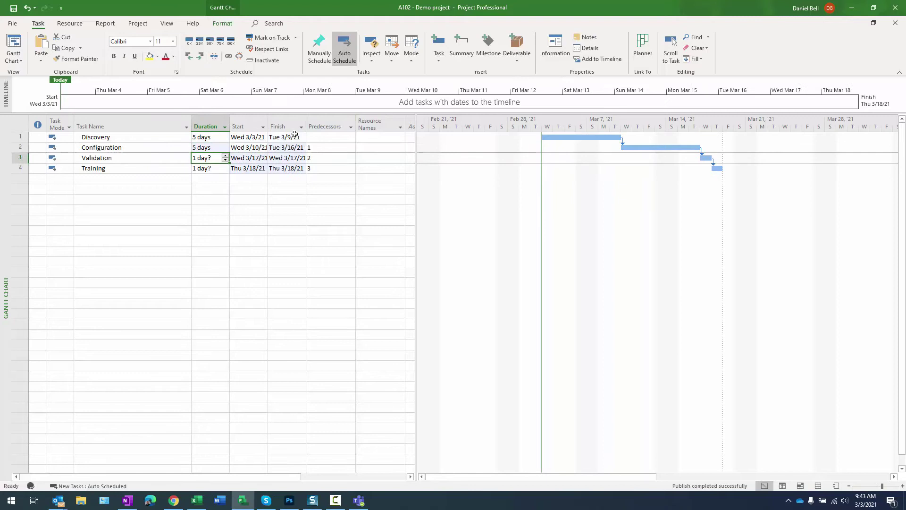
type("5")
key("Return")
key("Return")
type("5")
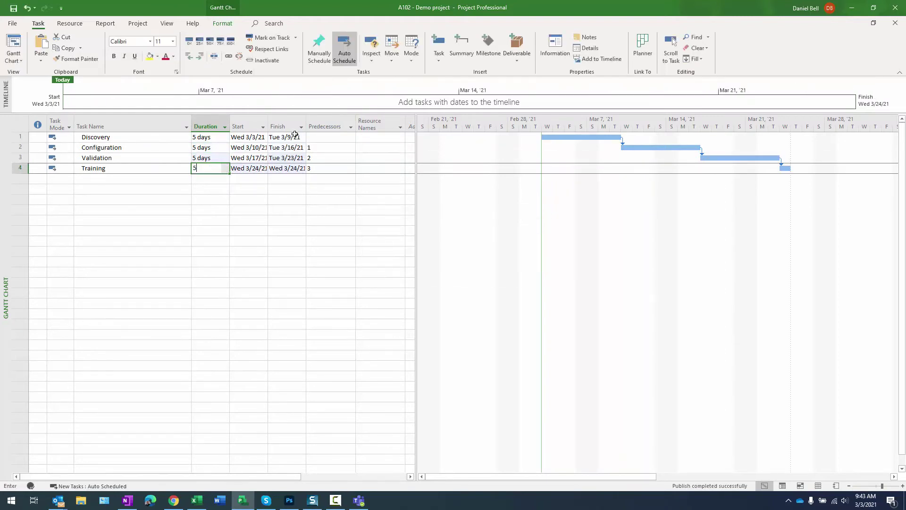
key("Return")
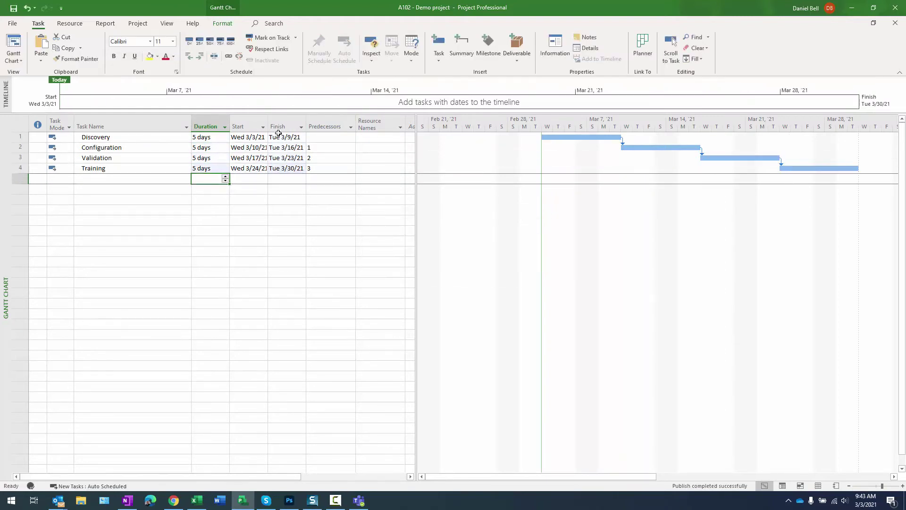
Save the A102 - Demo project with its four new tasks back to Project Online.
left_click(13, 24)
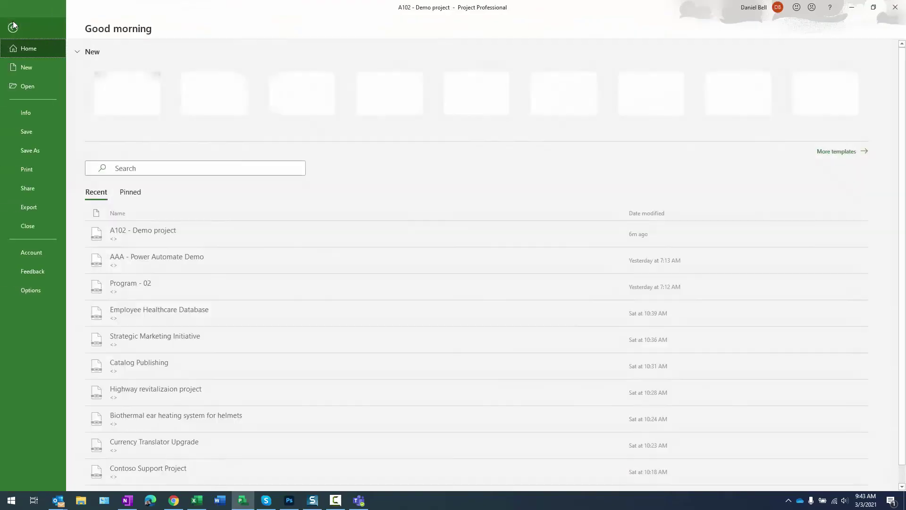
left_click(35, 111)
key("Escape")
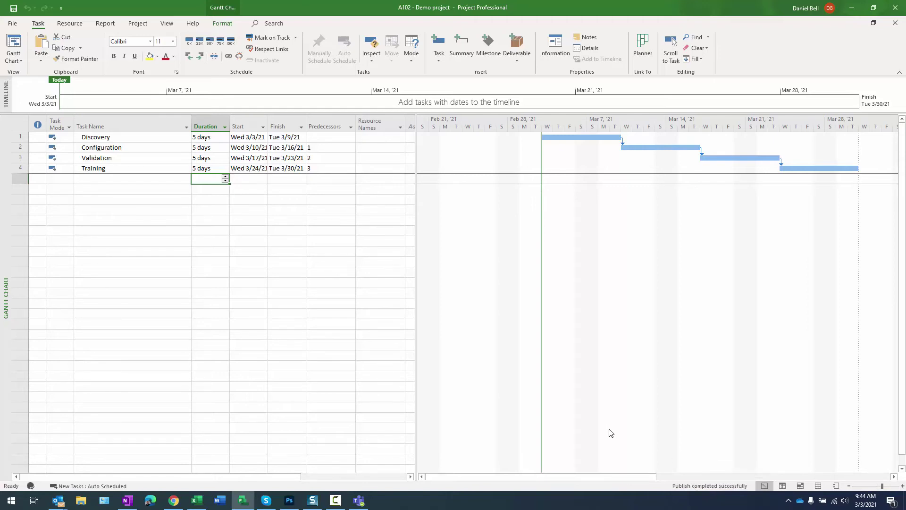
Leave the flow editor and reload All runs for Create Planner Tasks from Project Online.
left_click(173, 501)
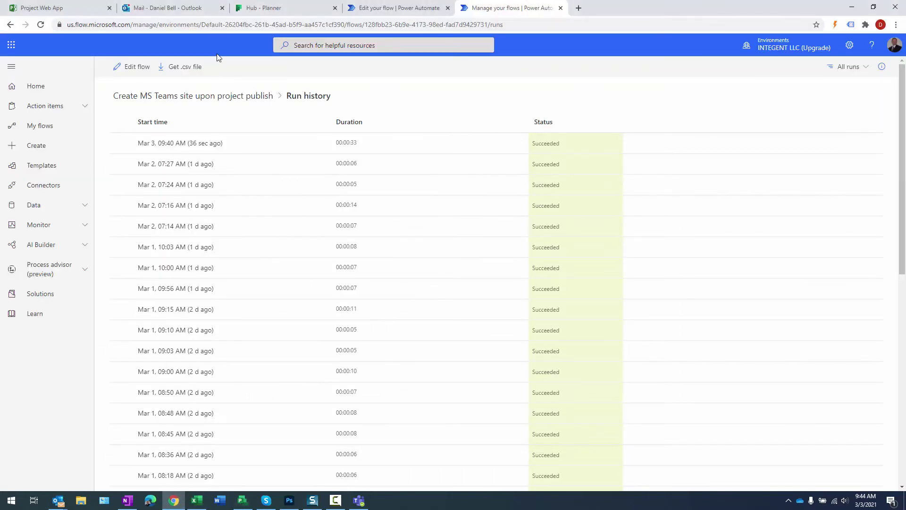
left_click(348, 9)
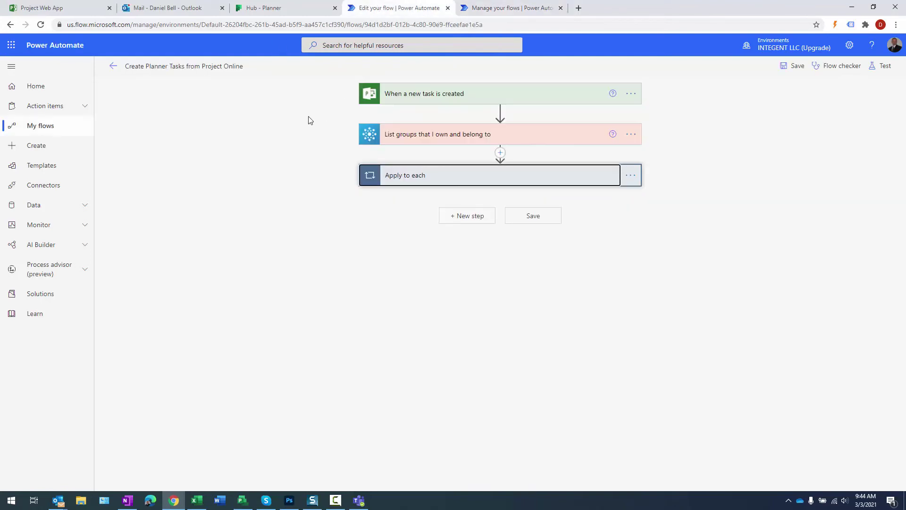
left_click(113, 66)
left_click(499, 106)
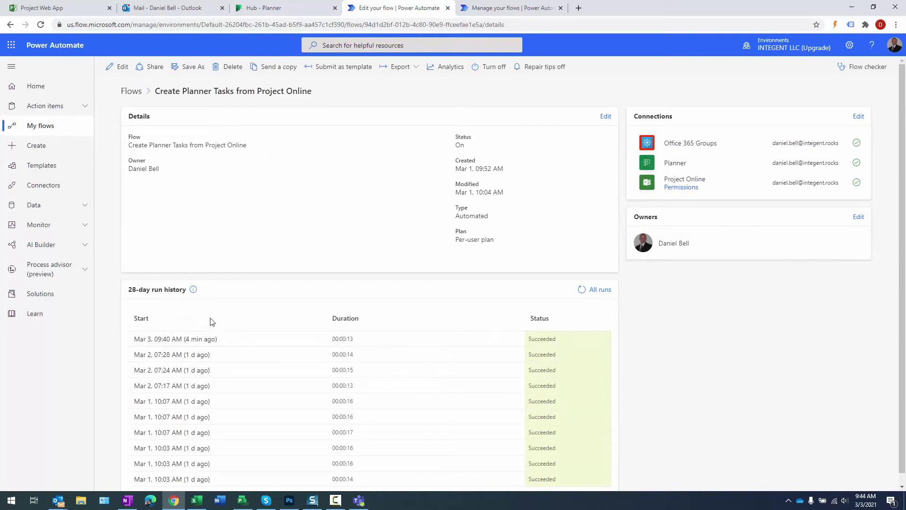
left_click(608, 290)
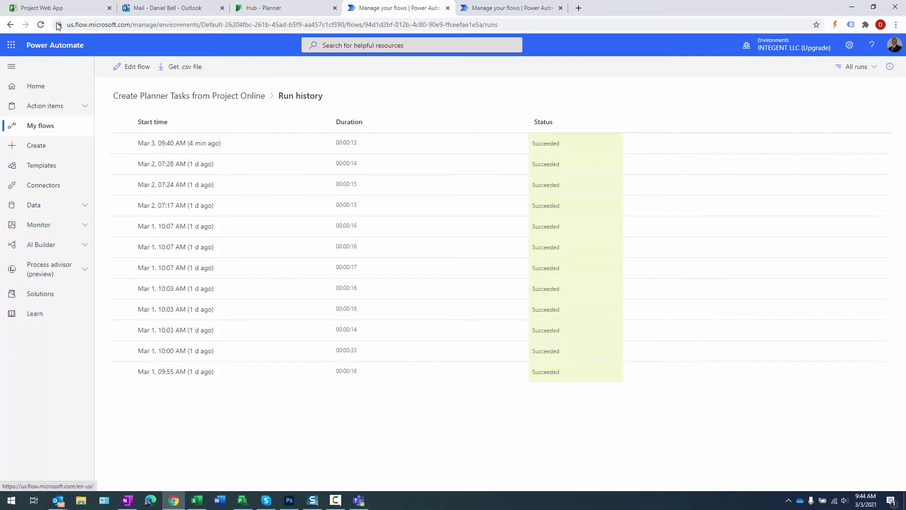
left_click(40, 25)
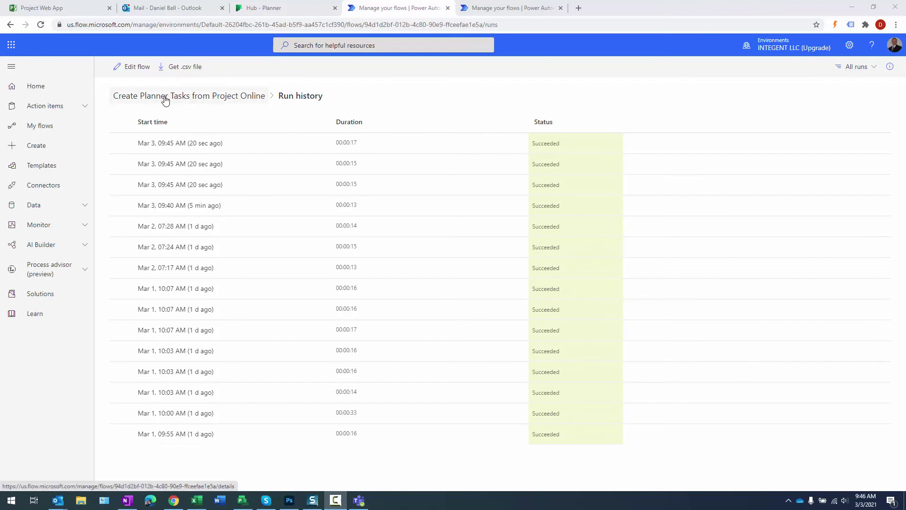
Rename the To do bucket to Stage - 01.
left_click(115, 69)
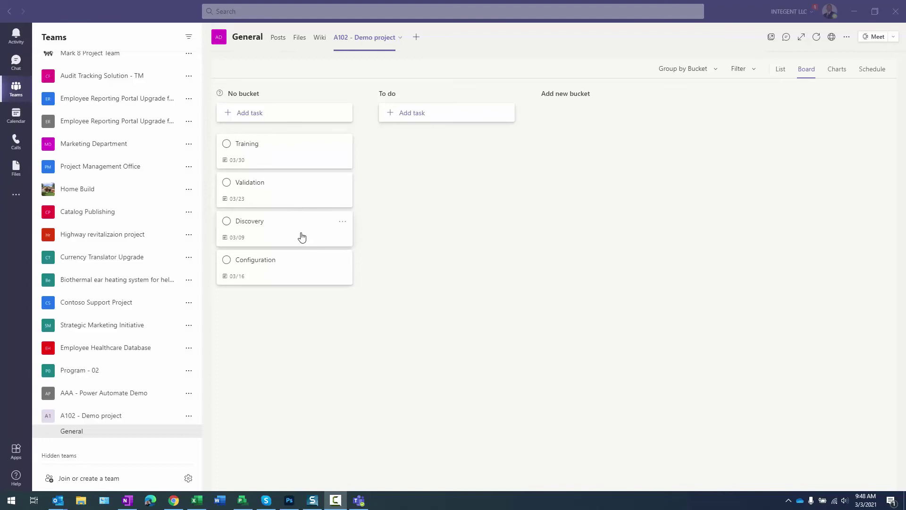
left_click(389, 93)
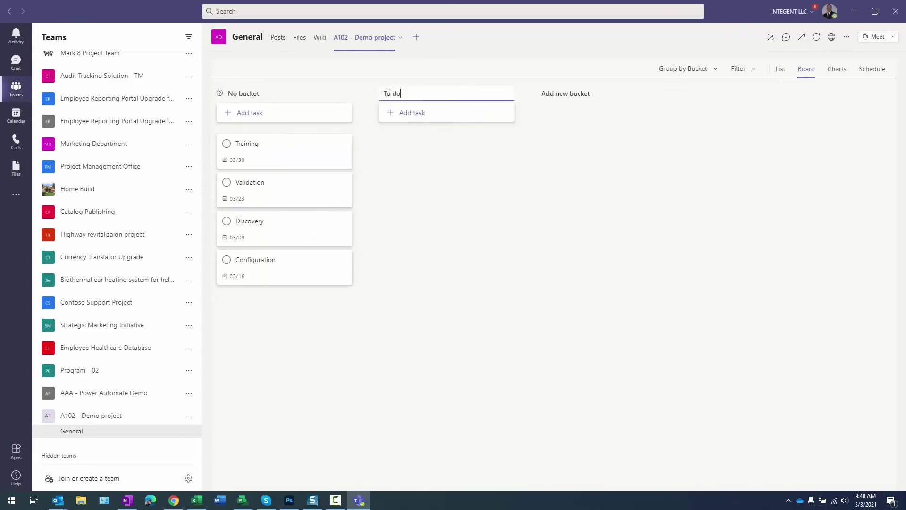
left_click_drag(418, 92, 361, 97)
type("Stage - 01")
key("Return")
Add two new buckets named Stage - 02 and Stage - 03.
left_click(576, 93)
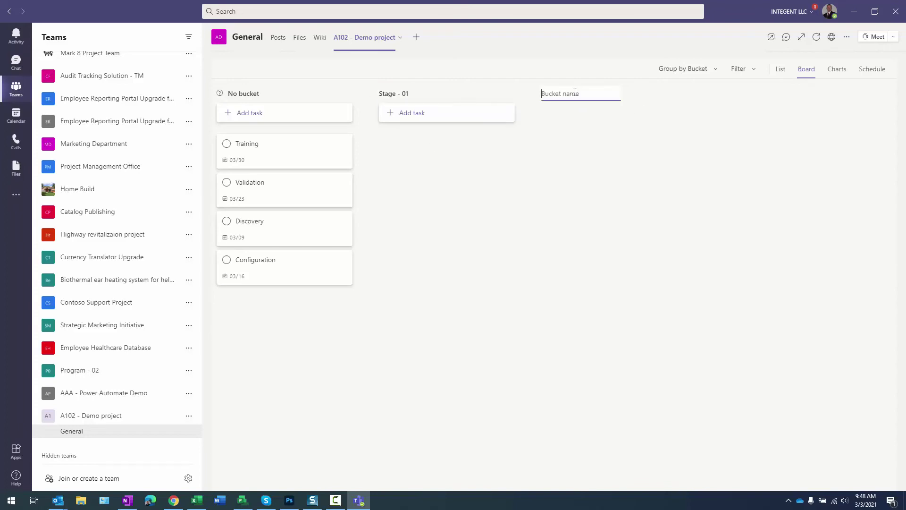
type("Stage - 02")
key("Return")
left_click(737, 96)
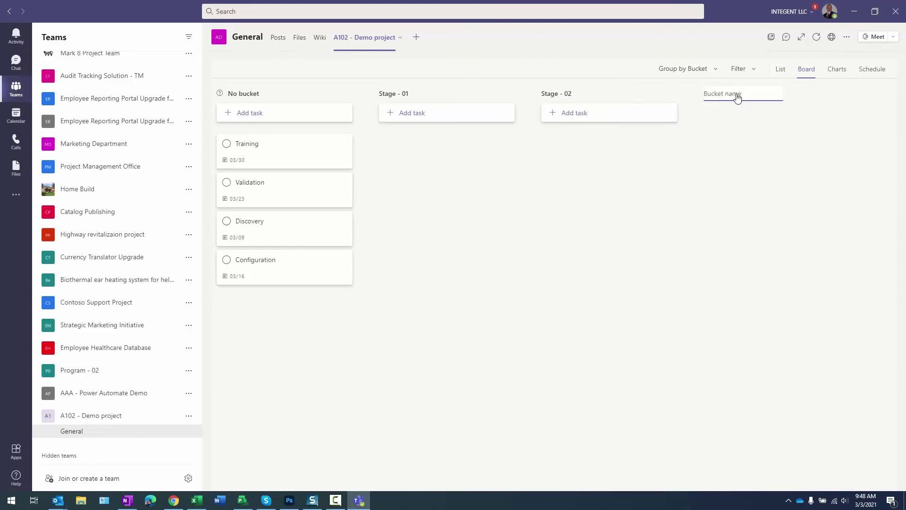
type("Stage - 03")
key("Return")
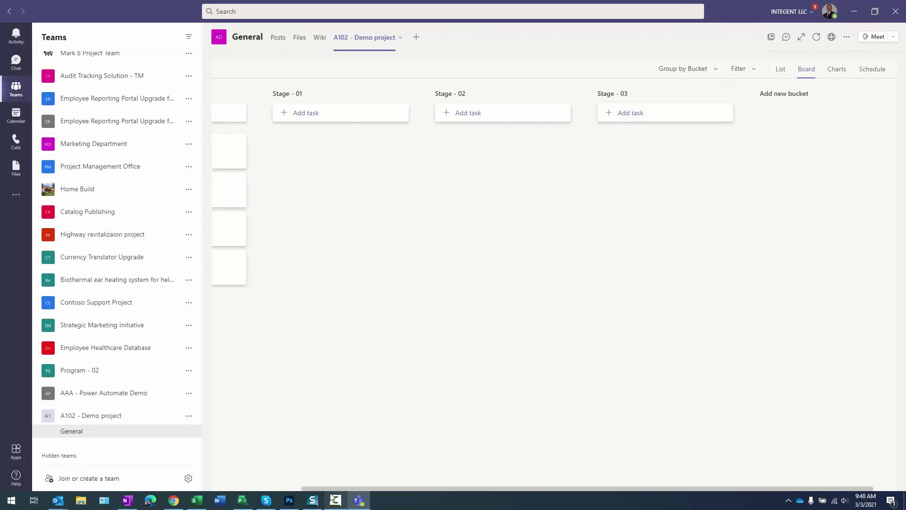
Move Discovery to Stage - 01, Configuration above Validation in Stage - 02, and Training to Stage - 03.
left_click_drag(303, 488, 411, 160)
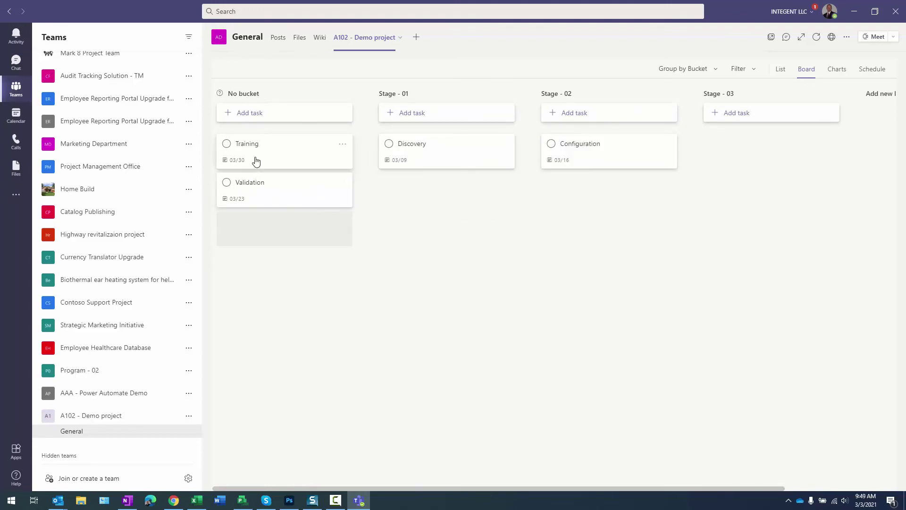
left_click_drag(254, 185, 598, 189)
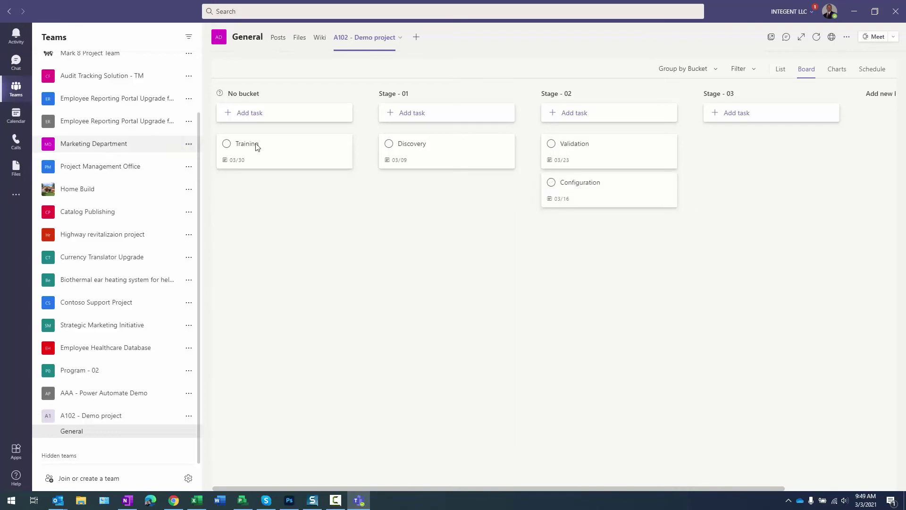
left_click_drag(257, 146, 722, 142)
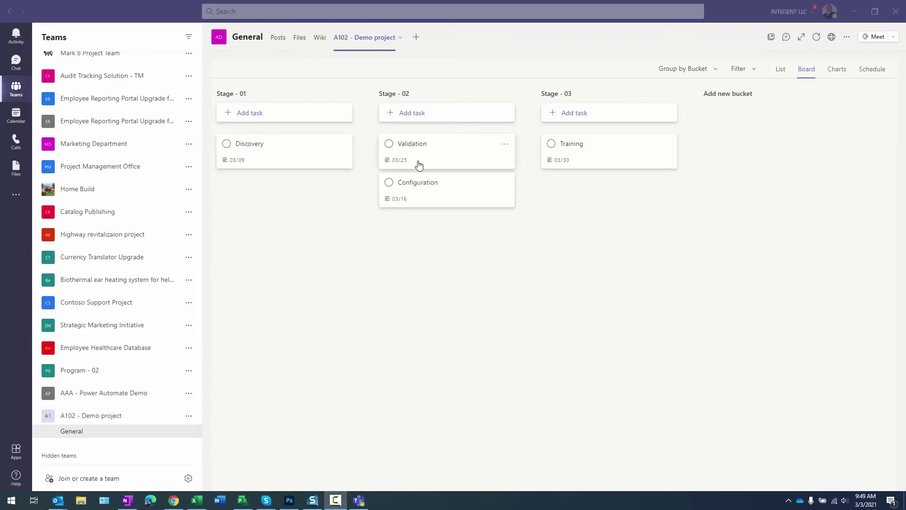
left_click_drag(419, 180, 424, 149)
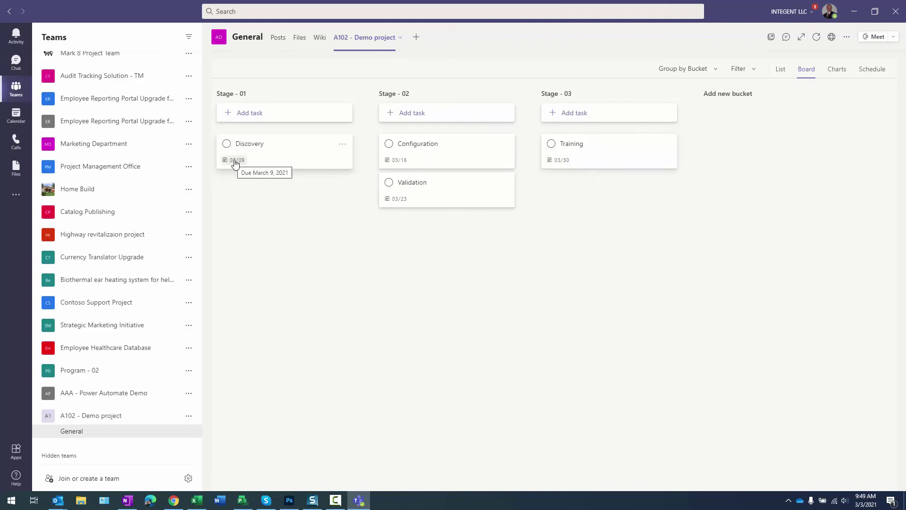
Check that the Discovery task starts 03/03/2021 and is due 03/09/2021.
left_click(280, 148)
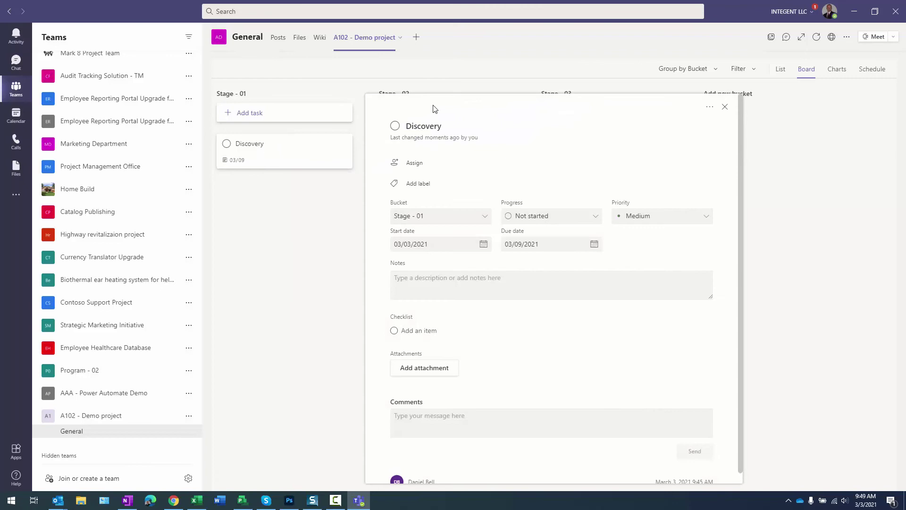
left_click(447, 247)
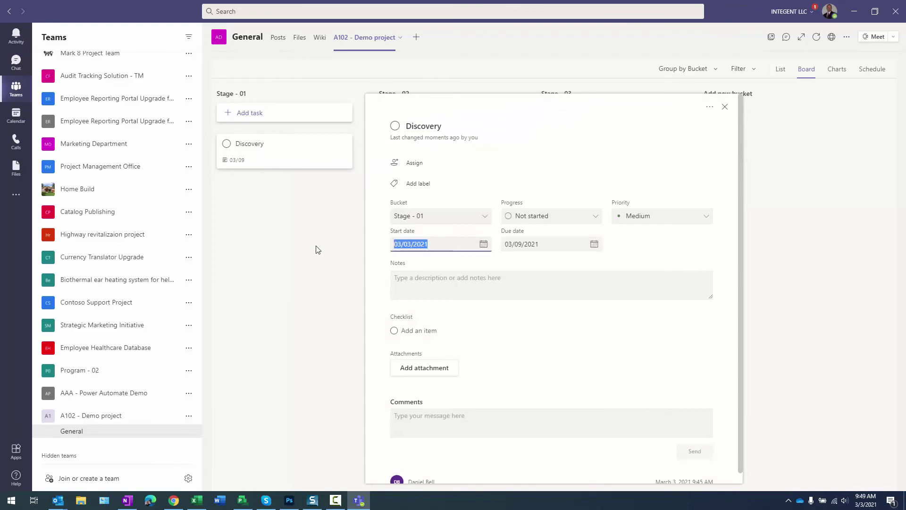
left_click(549, 244)
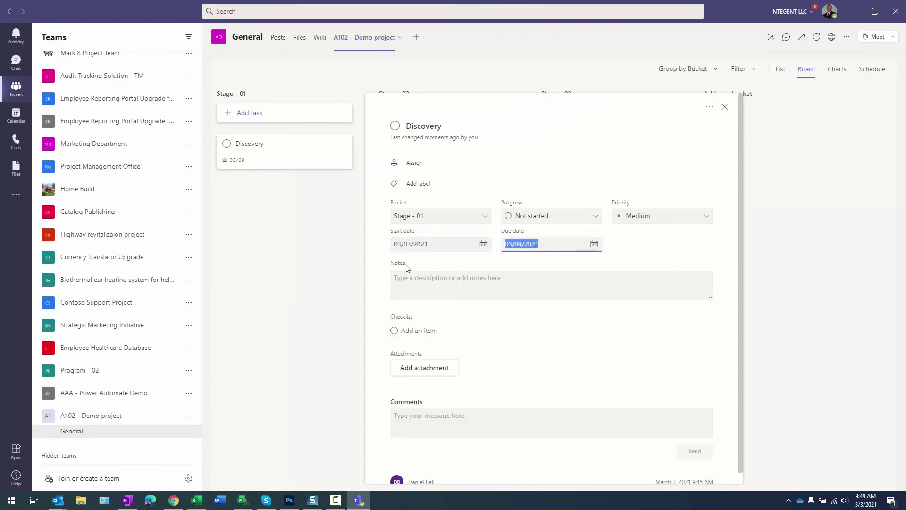
left_click(433, 243)
key("Tab")
key("Tab")
left_click(242, 502)
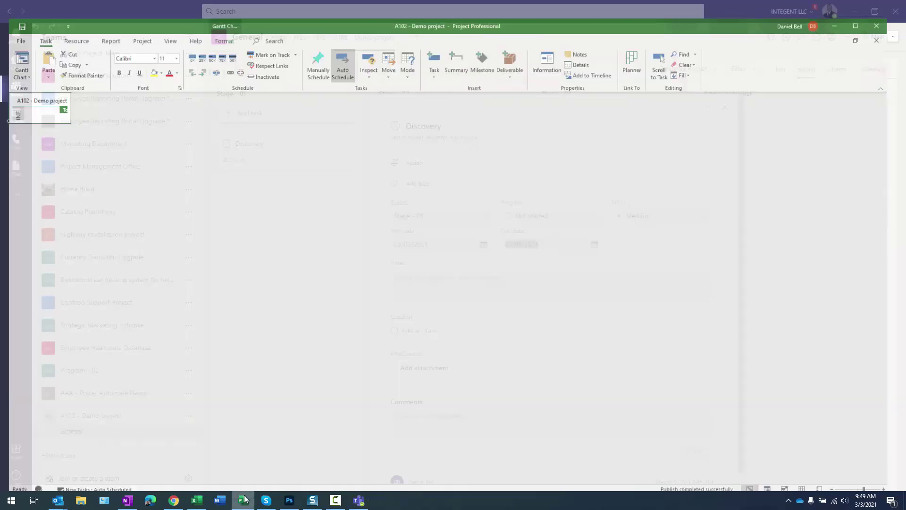
Confirm Discovery runs Wed 3/3/21 to Tue 3/9/21 in the Project Gantt, matching Planner.
left_click(153, 137)
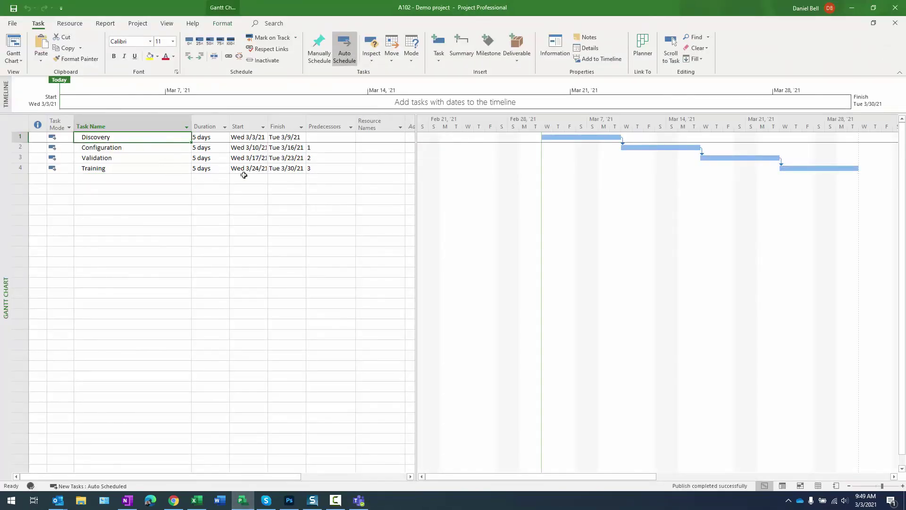
left_click(242, 137)
left_click(275, 137)
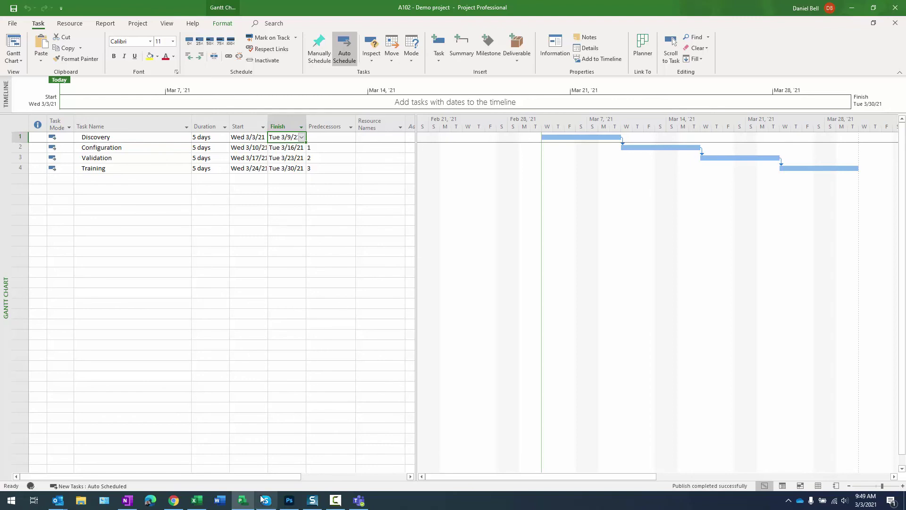
left_click(362, 504)
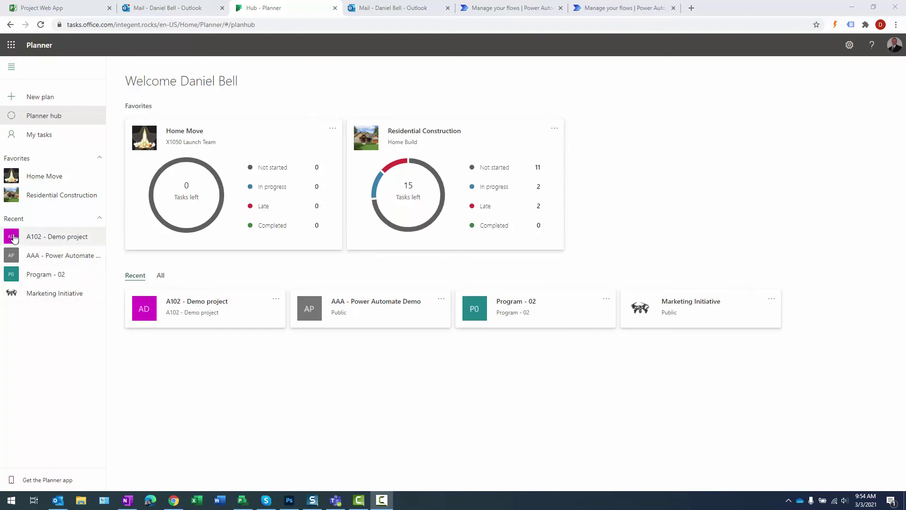
Open the A102 - Demo project plan and choose Members from its ... menu.
left_click(53, 237)
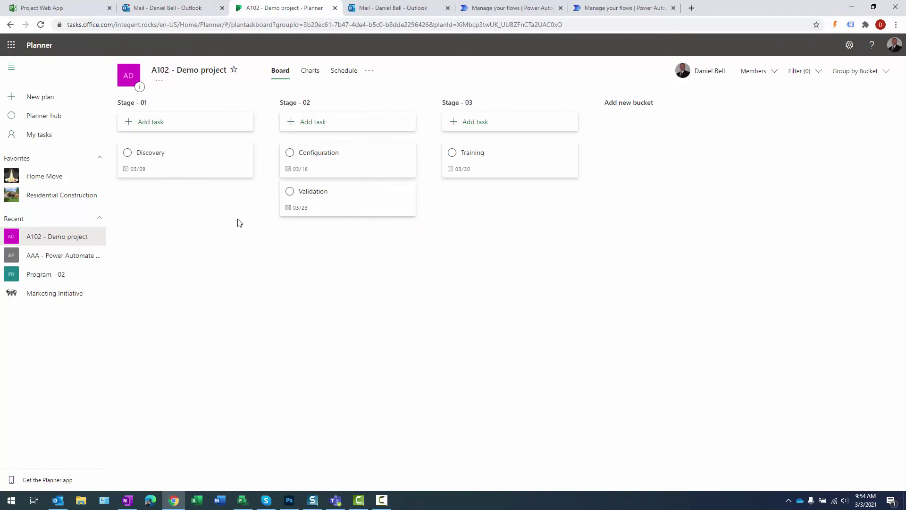
left_click(370, 72)
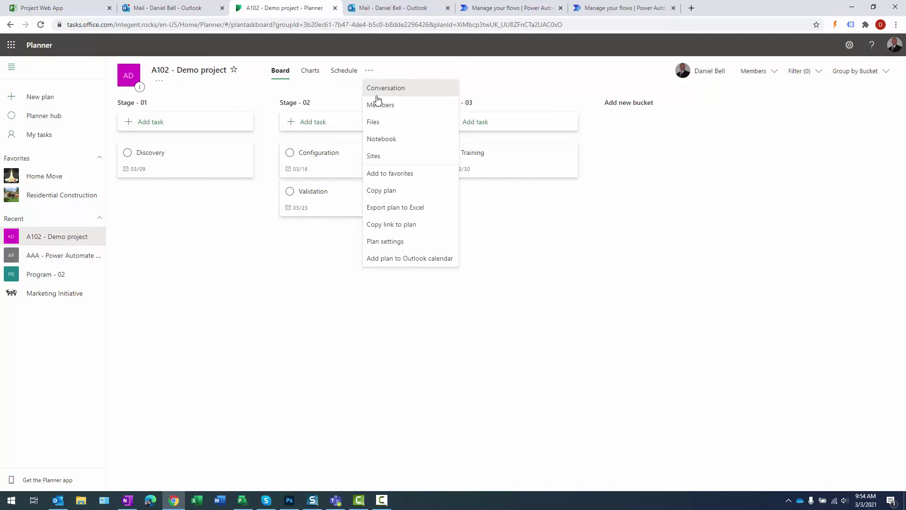
left_click(386, 107)
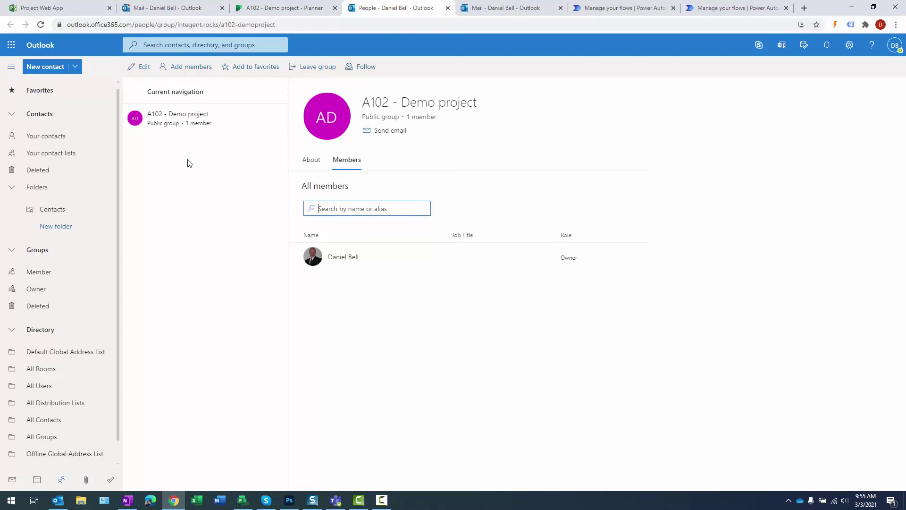
left_click(167, 114)
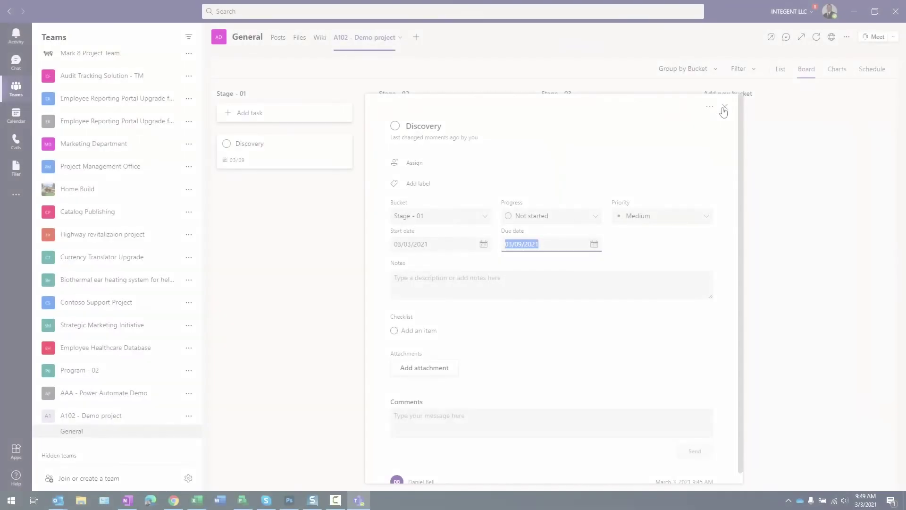
Close the Discovery task details to return to the Board view.
left_click(723, 112)
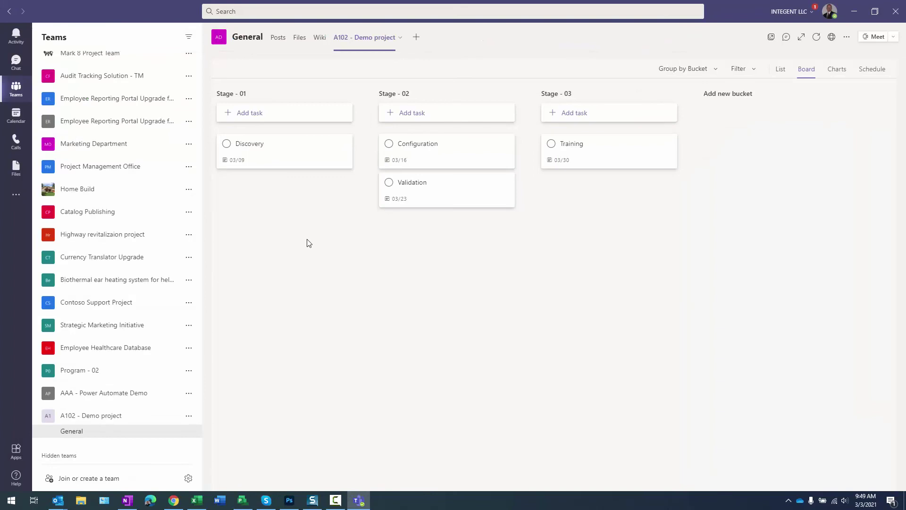